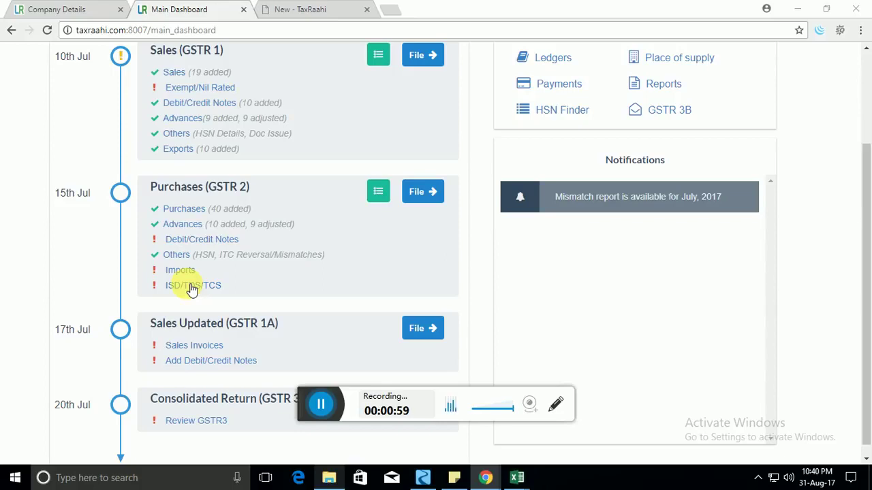
Open the Purchases invoices of the GSTR 2 return and dismiss the reconciliation help notice
left_click(199, 213)
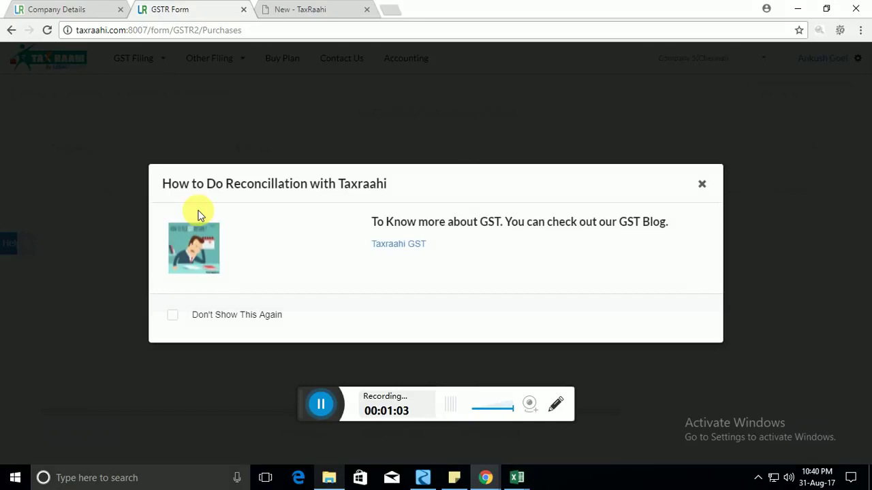
left_click(700, 187)
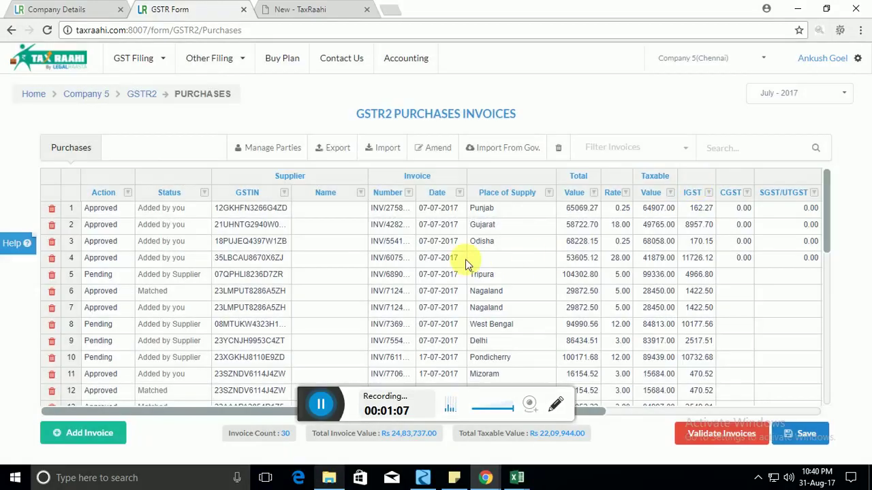
Delete all existing invoices from the July 2017 GSTR 2 purchases list and confirm the deletion
left_click(325, 263)
left_click(254, 265)
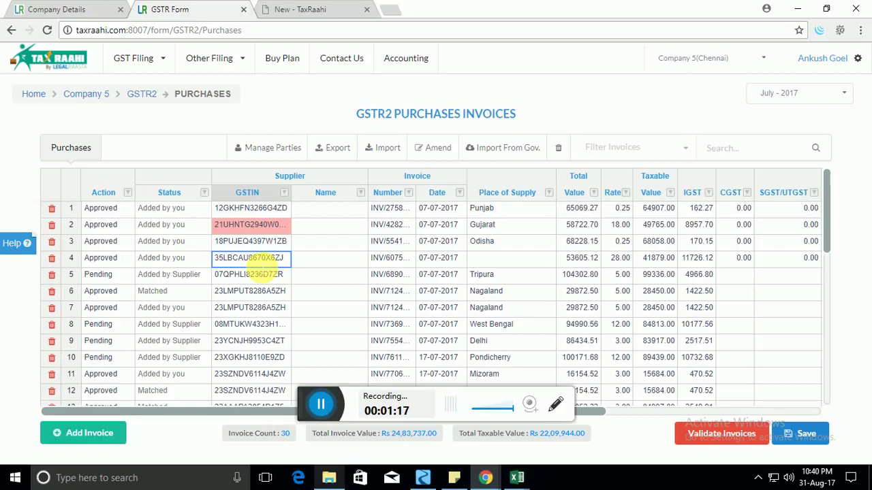
scroll(251, 266, "down", 4)
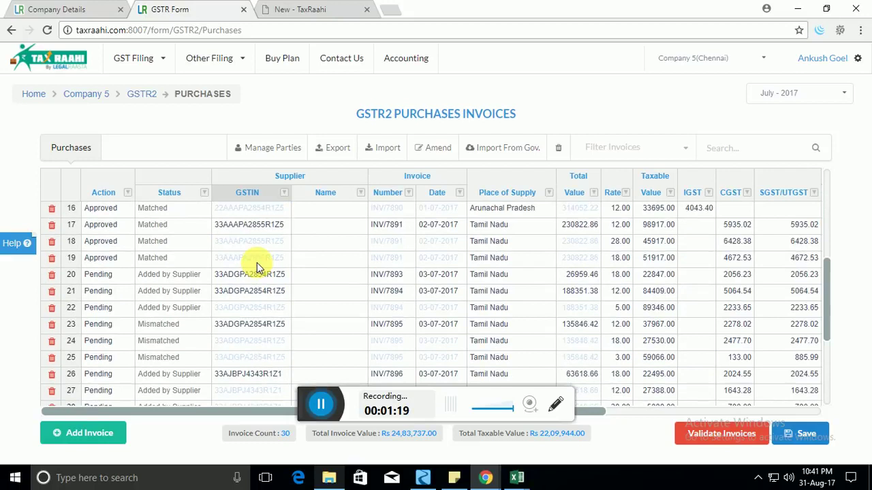
scroll(258, 267, "up", 5)
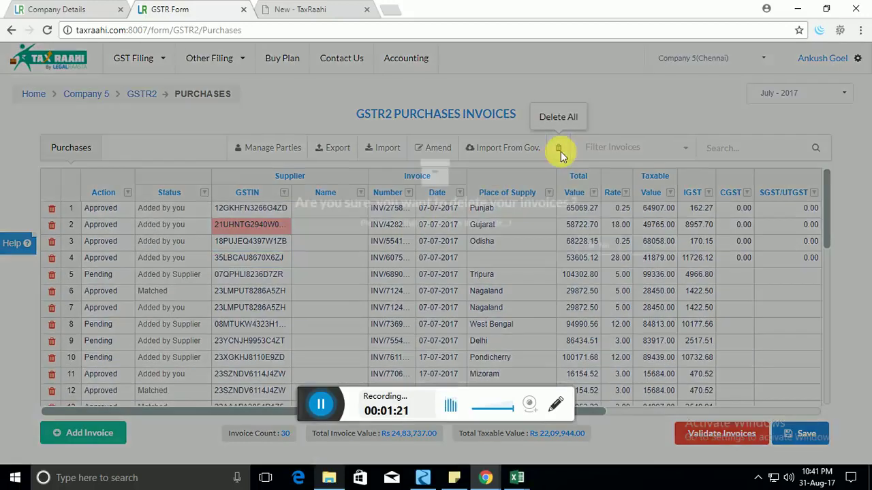
left_click(559, 149)
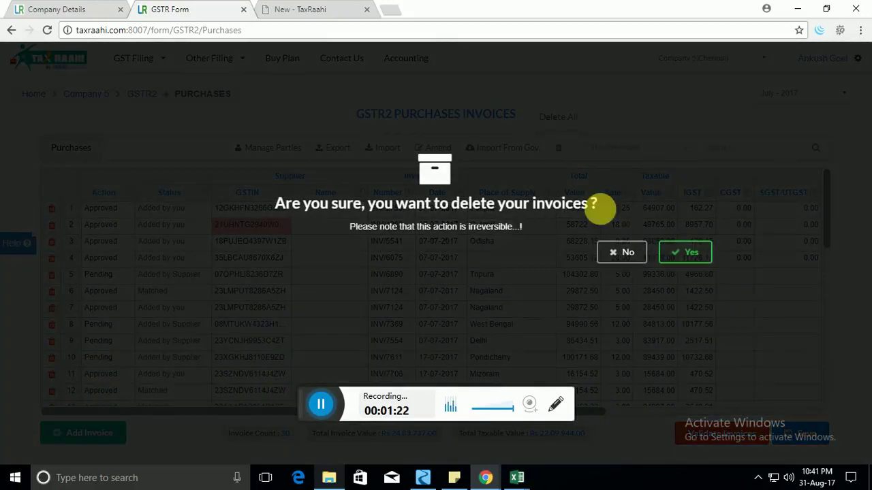
left_click(676, 251)
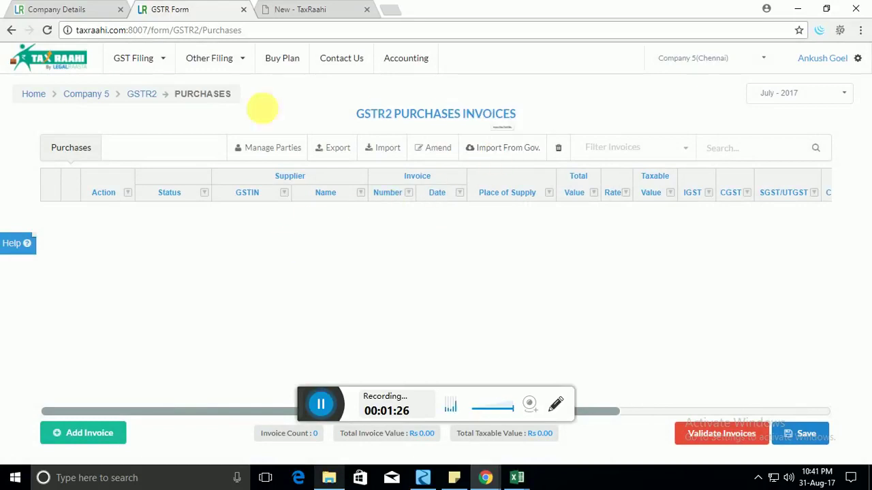
Add a purchase invoice row with a suggested supplier GSTIN beginning with 12, the supplier's name and invoice number 12
left_click(111, 433)
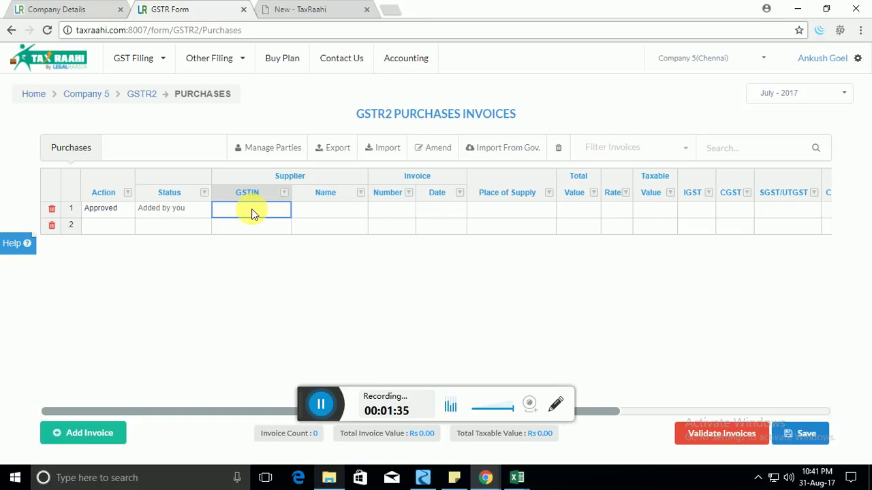
type("12")
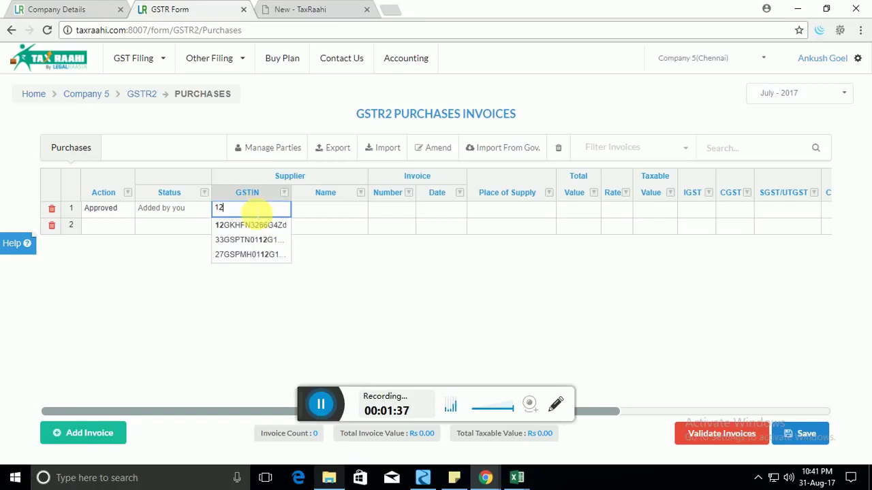
left_click(251, 225)
left_click(345, 211)
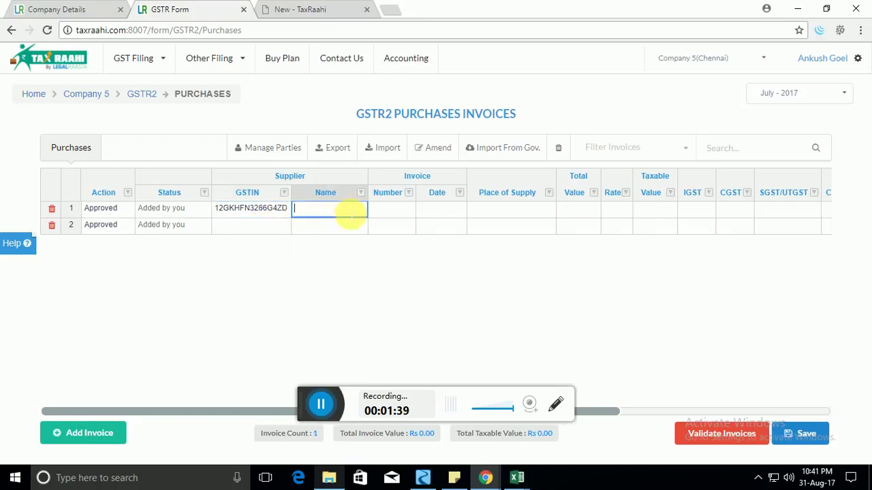
type("Himanshu")
key("Tab")
type("12")
key("Tab")
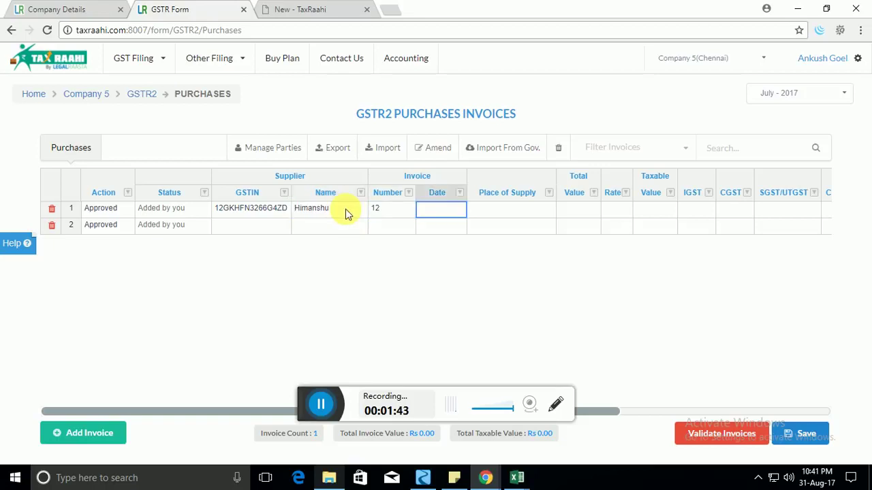
Set the new invoice's date to 17-08-2017 and its place of supply to Delhi
type("12")
left_click(524, 302)
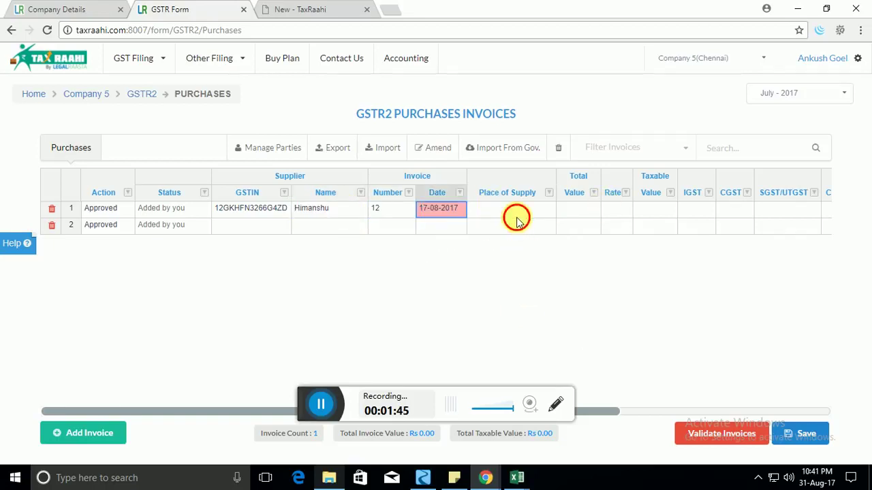
left_click(516, 213)
left_click(522, 212)
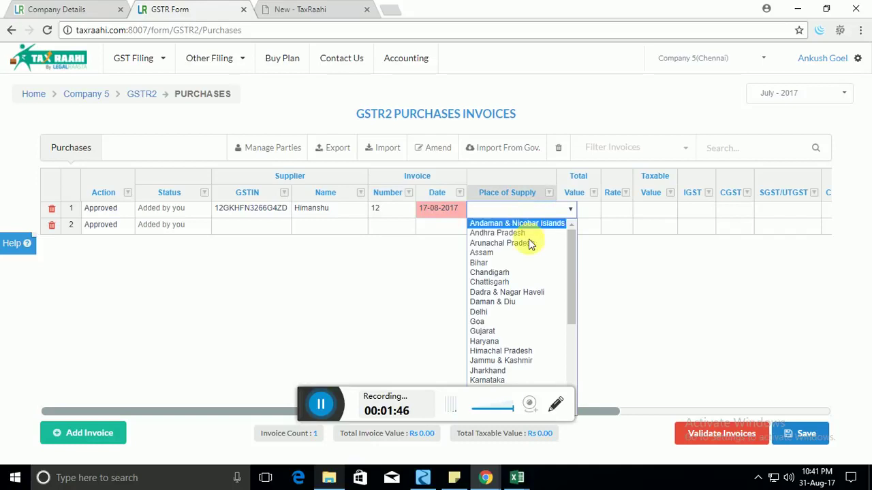
left_click(517, 311)
left_click(590, 213)
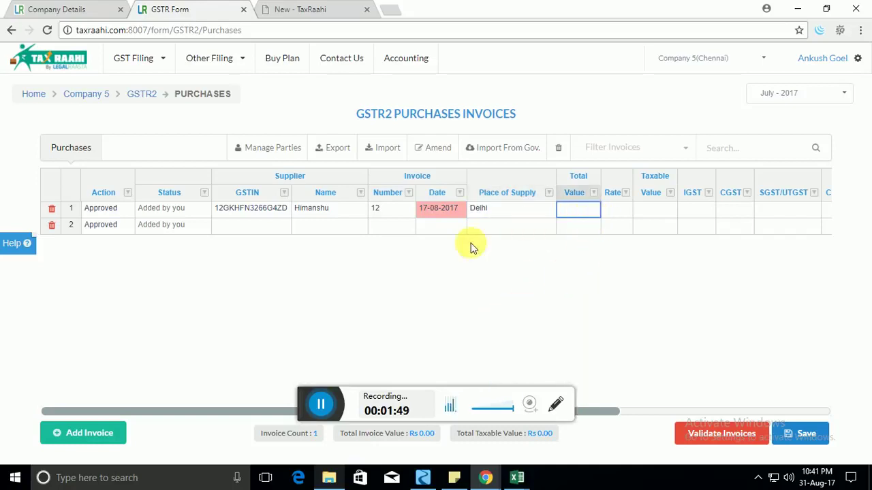
Delete both manually added rows from the purchases list
left_click(54, 227)
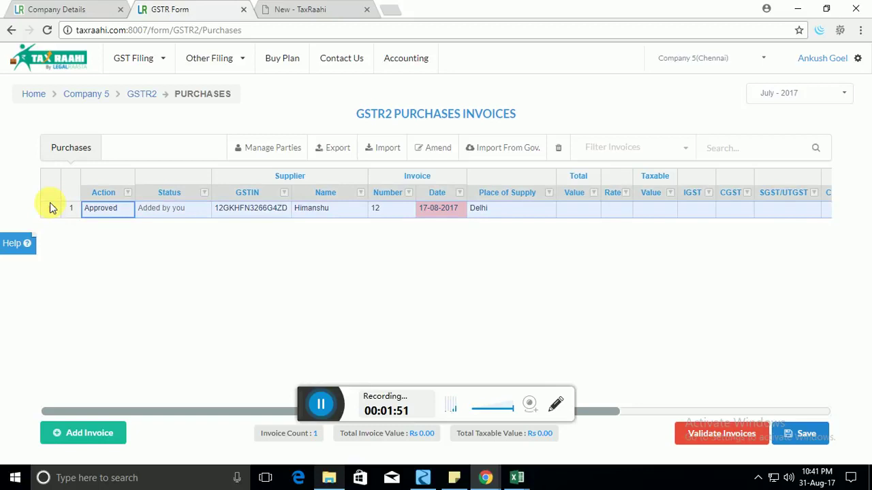
left_click(52, 208)
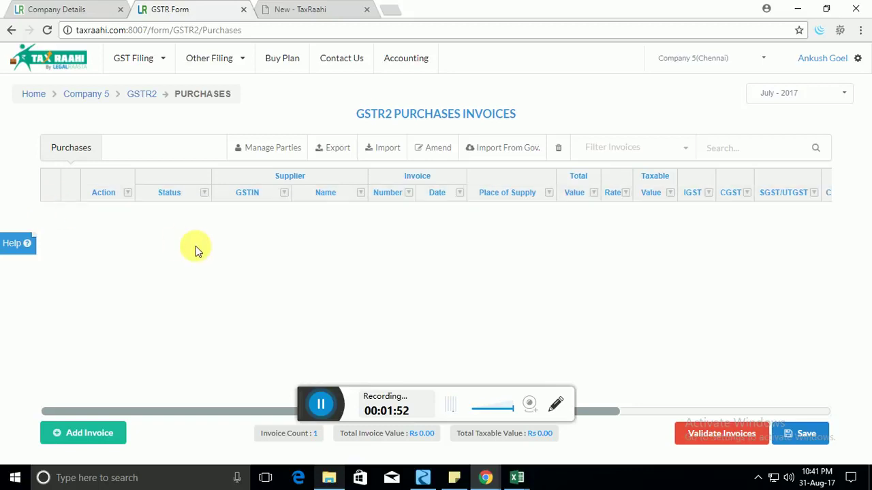
Fetch the GSTR 2A supplier entries from the government portal and use that data in the purchases list
left_click(517, 156)
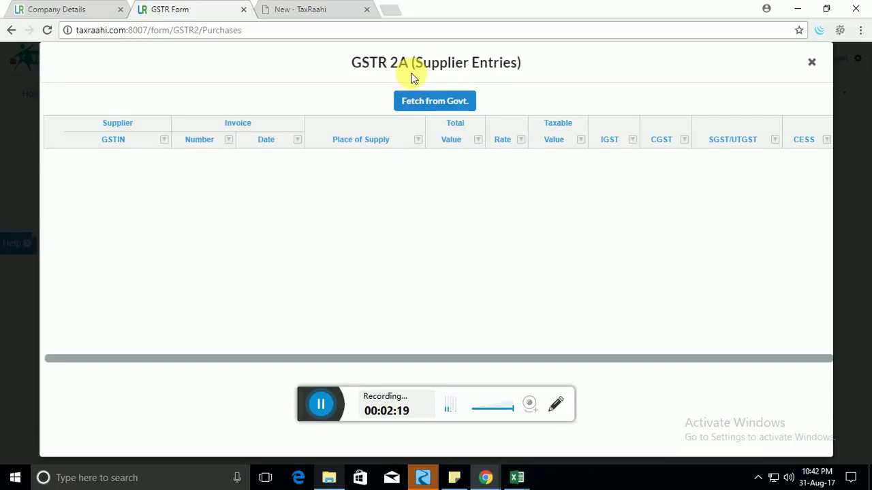
left_click(429, 99)
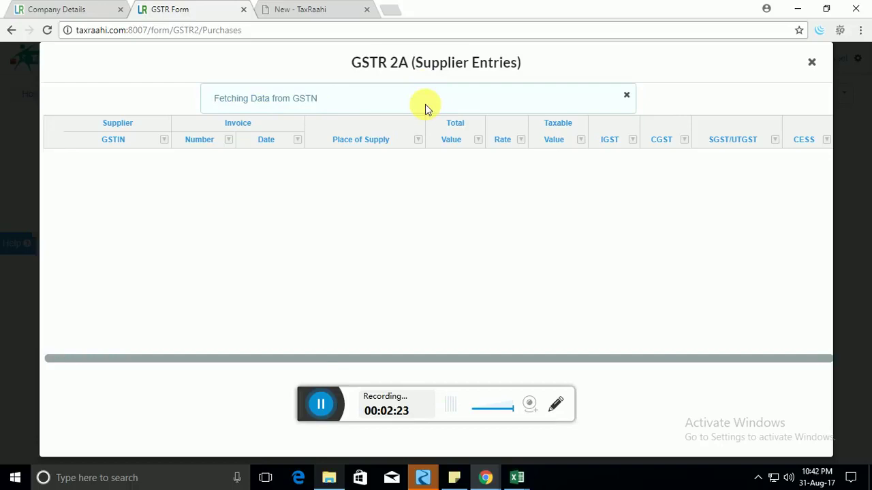
scroll(341, 225, "down", 5)
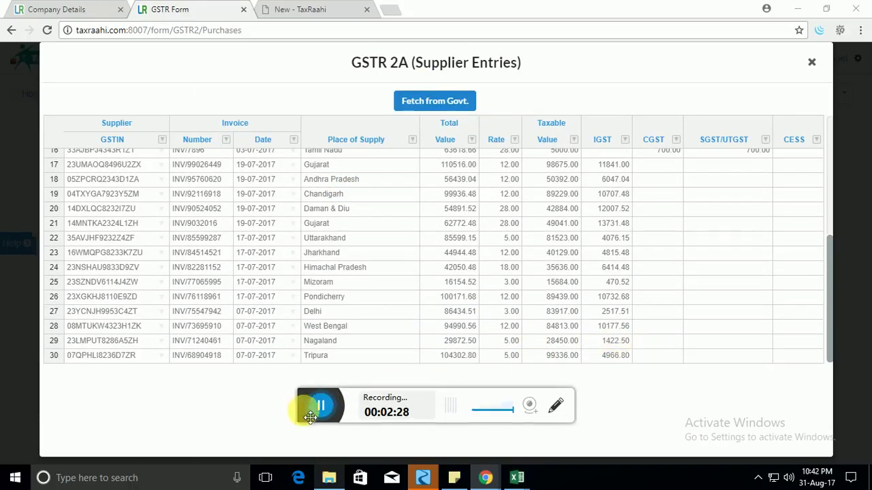
left_click_drag(310, 407, 317, 461)
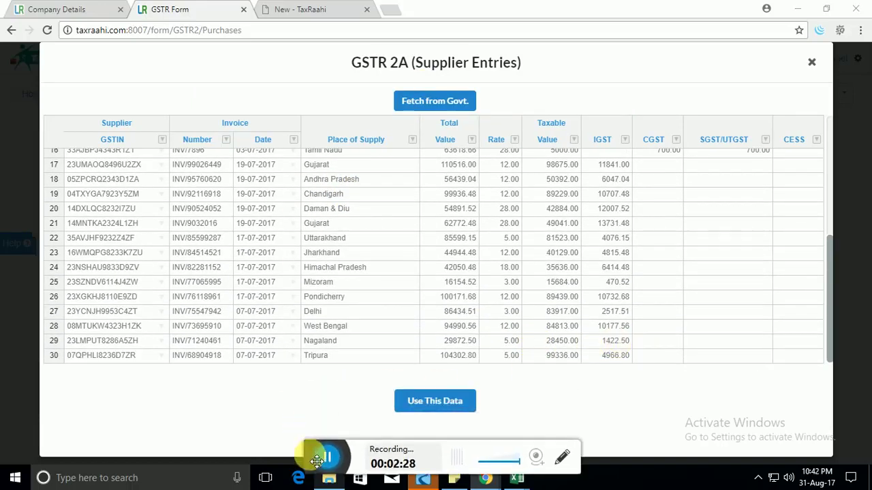
left_click(435, 401)
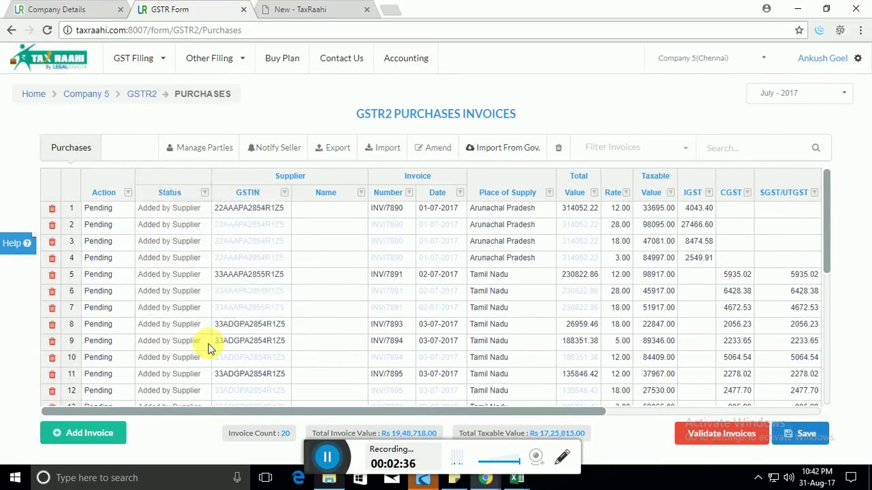
Set the taxable value in the first row of invoice INV/7890 to 500
scroll(206, 347, "down", 2)
scroll(174, 360, "down", 4)
scroll(205, 344, "up", 6)
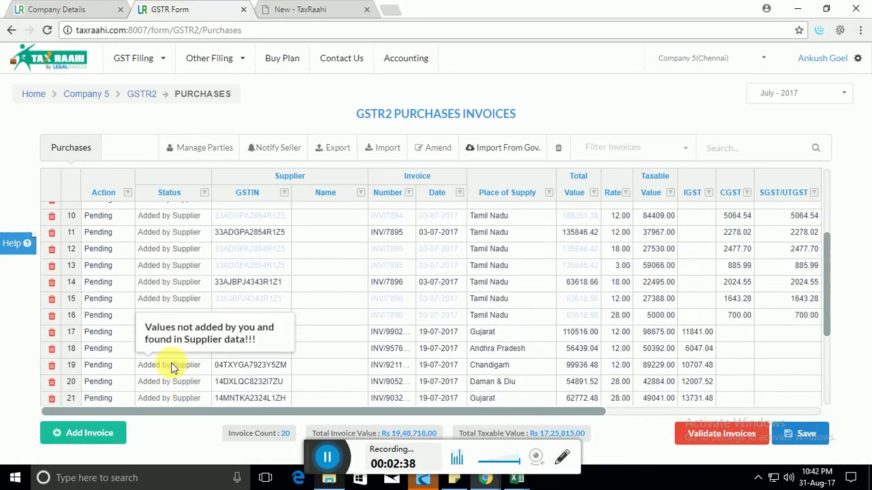
scroll(225, 332, "up", 1)
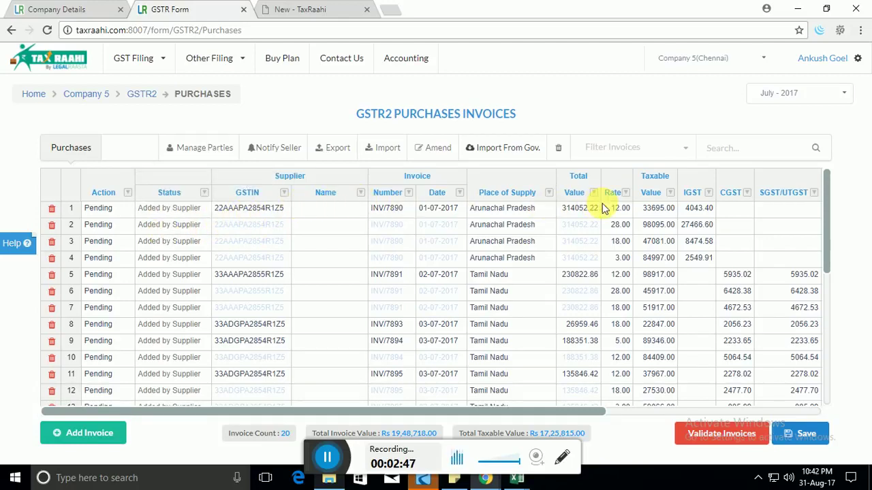
double_click(652, 210)
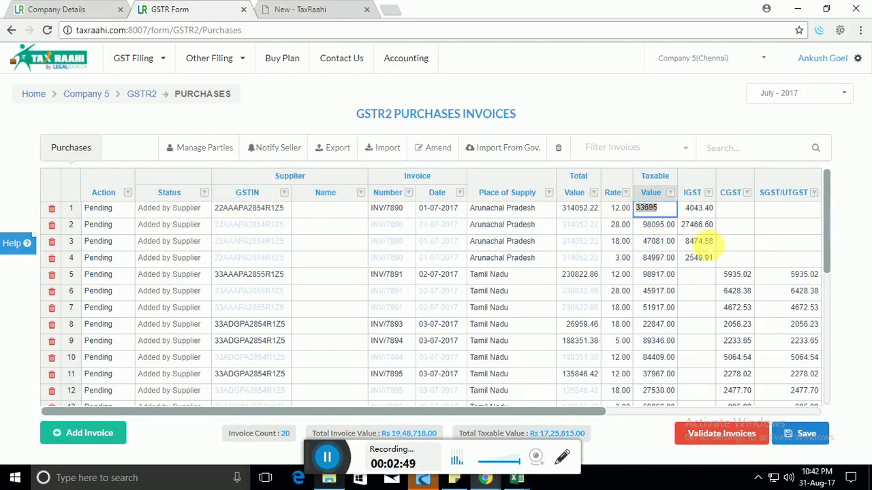
type("500")
key("Tab")
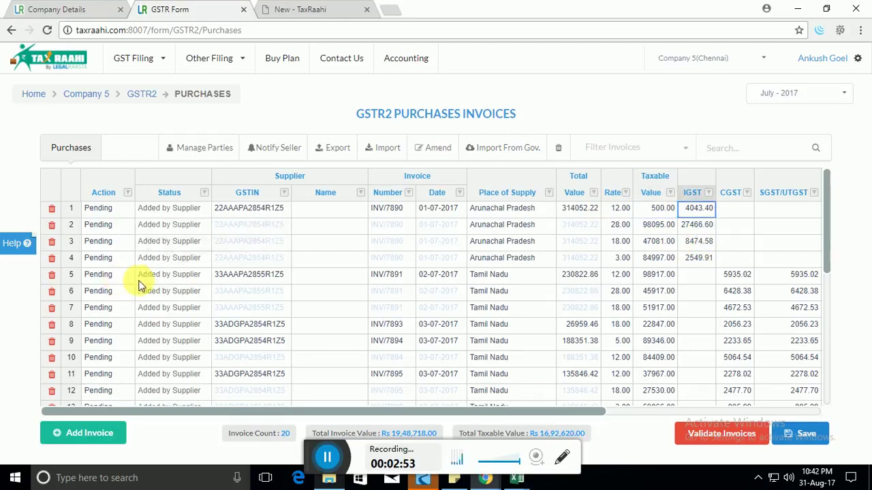
Set the action for invoice INV/7891 to Reject, starting from its first row
left_click(107, 278)
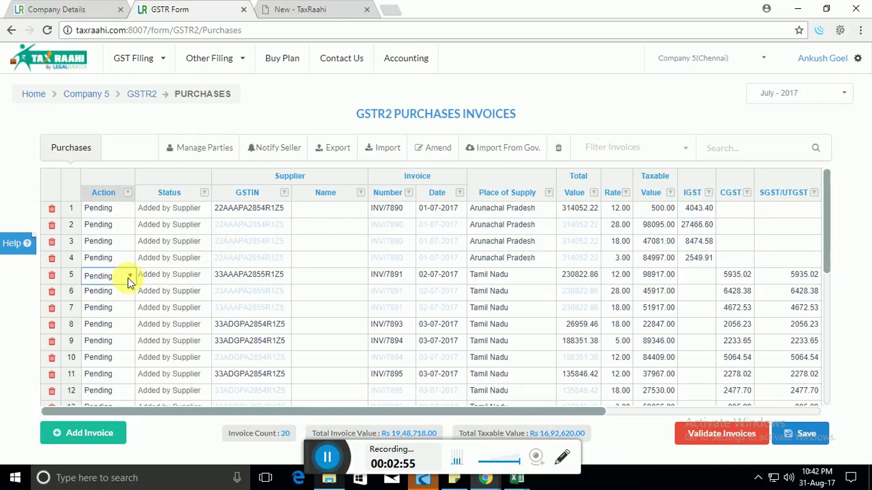
left_click(130, 277)
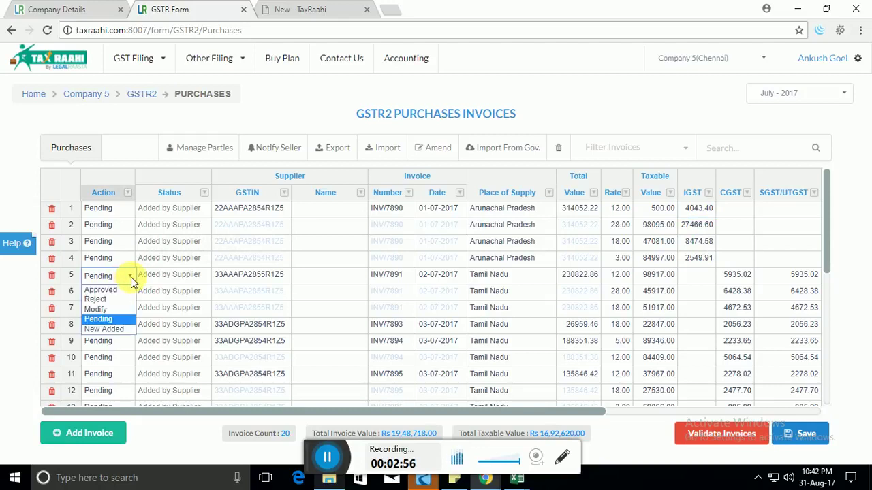
left_click(99, 299)
Set the action for invoice INV/7890 to Approved in the first row
left_click(114, 224)
left_click(116, 209)
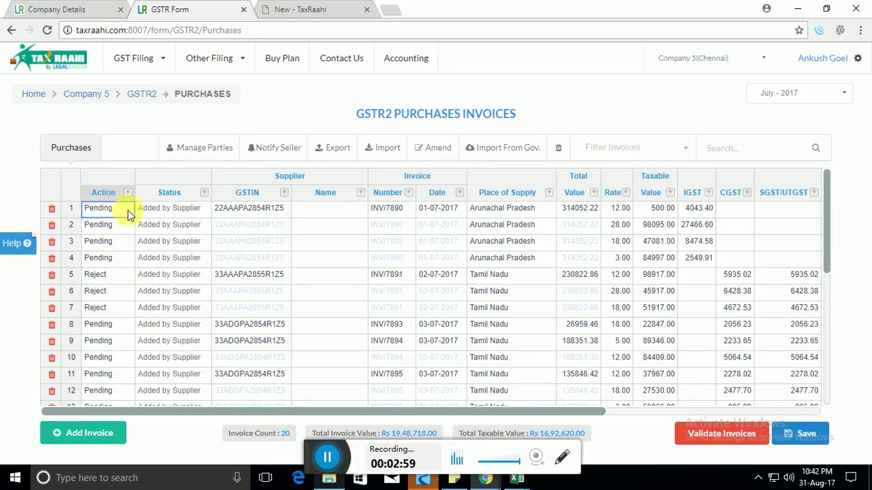
left_click(130, 212)
left_click(131, 213)
left_click(120, 226)
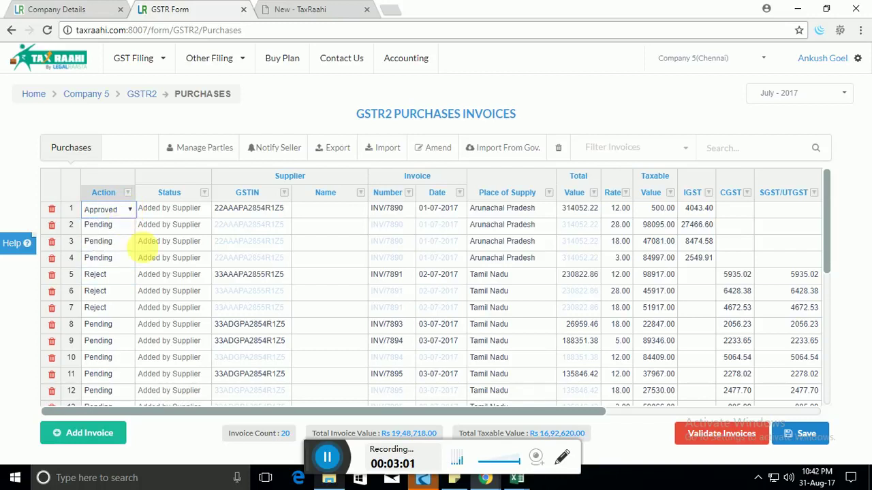
left_click(113, 293)
Add a new purchase invoice with number 12121, using the same supplier GSTIN as invoice INV/7893
scroll(113, 320, "down", 3)
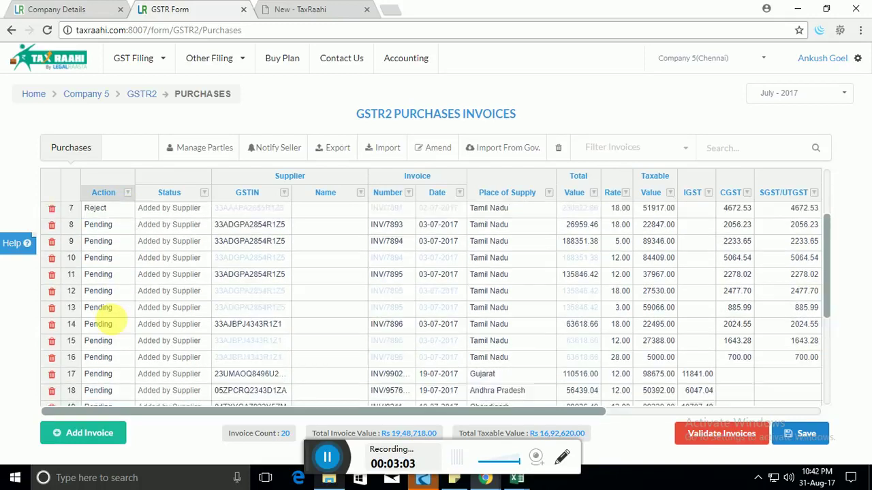
left_click(132, 296)
scroll(132, 293, "up", 3)
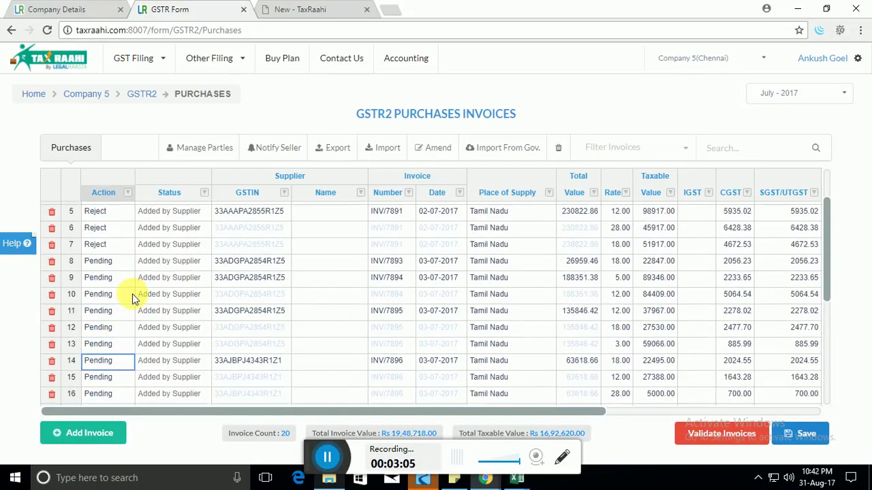
scroll(155, 293, "down", 2)
scroll(164, 343, "down", 5)
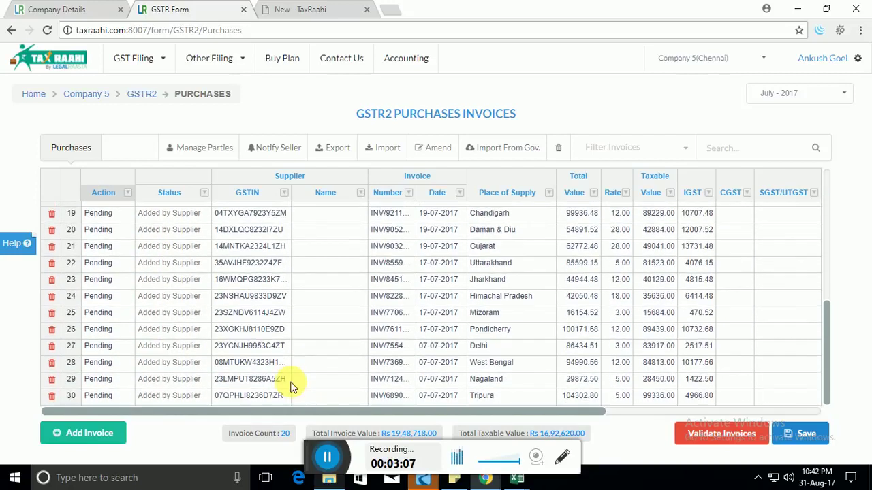
left_click(93, 433)
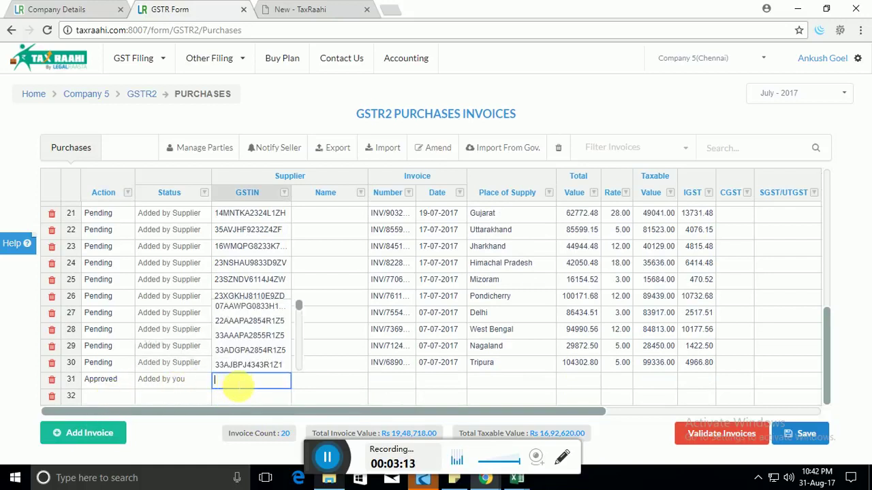
left_click(231, 321)
key("Tab")
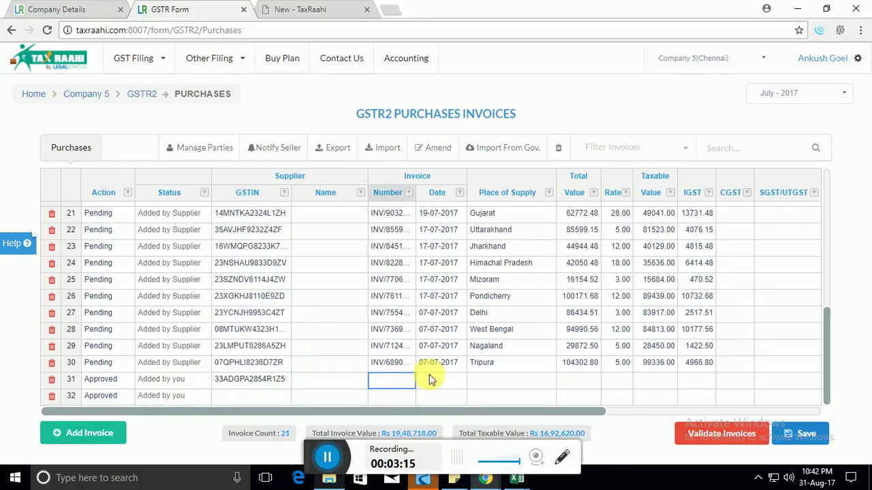
type("12121")
key("Tab")
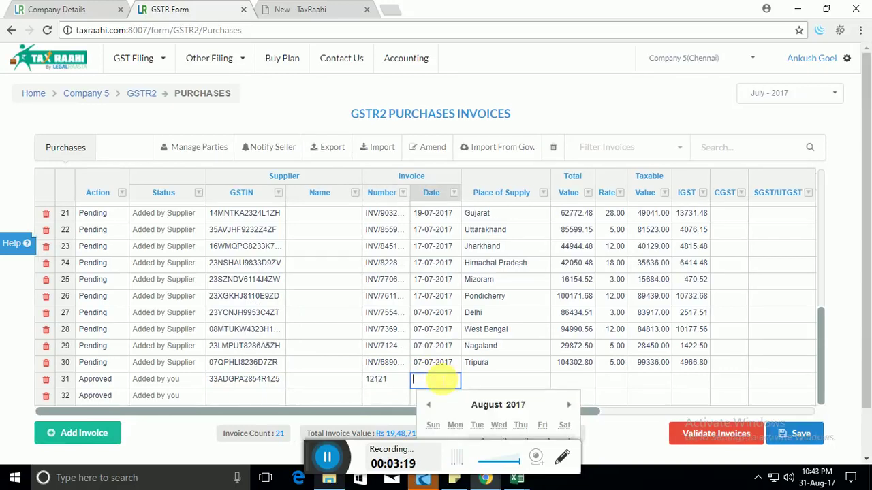
Set the date of invoice 12121 to 09-08-2017 and its place of supply to Haryana
scroll(502, 436, "down", 1)
left_click(500, 407)
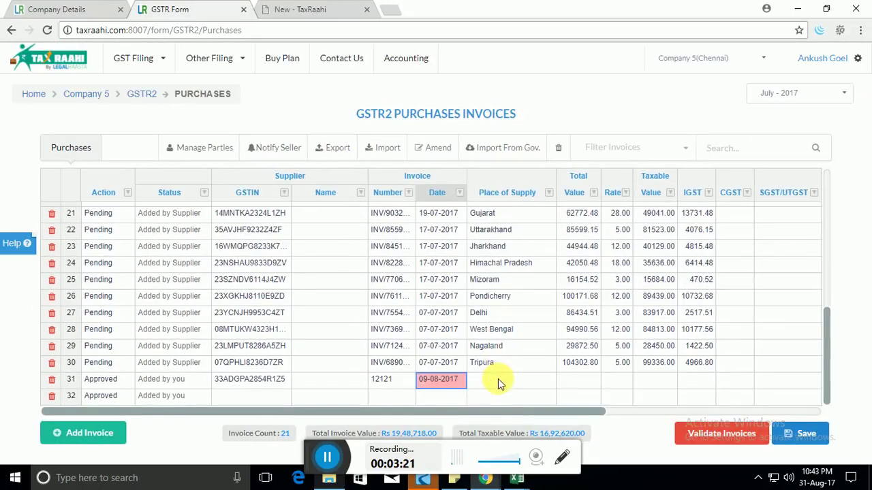
left_click(498, 379)
left_click(498, 378)
left_click(498, 379)
left_click(541, 300)
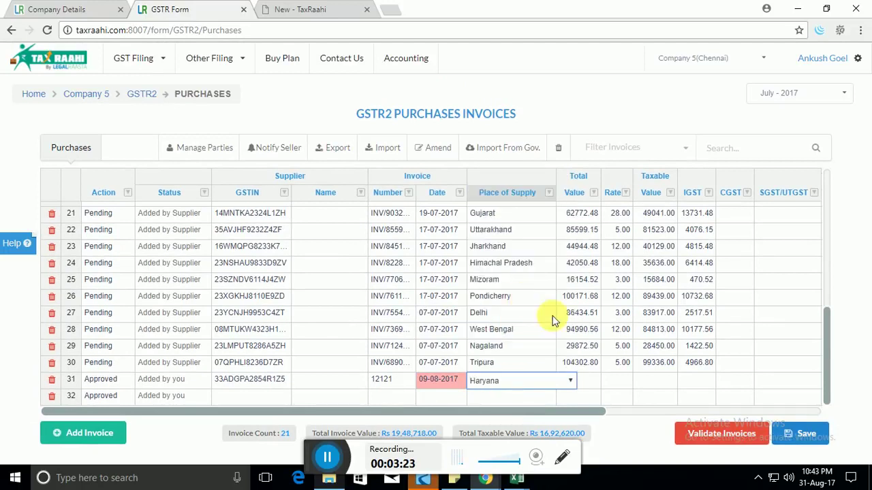
Enter a total value of 121 and a tax rate of 5 for invoice 12121
double_click(592, 380)
type("121")
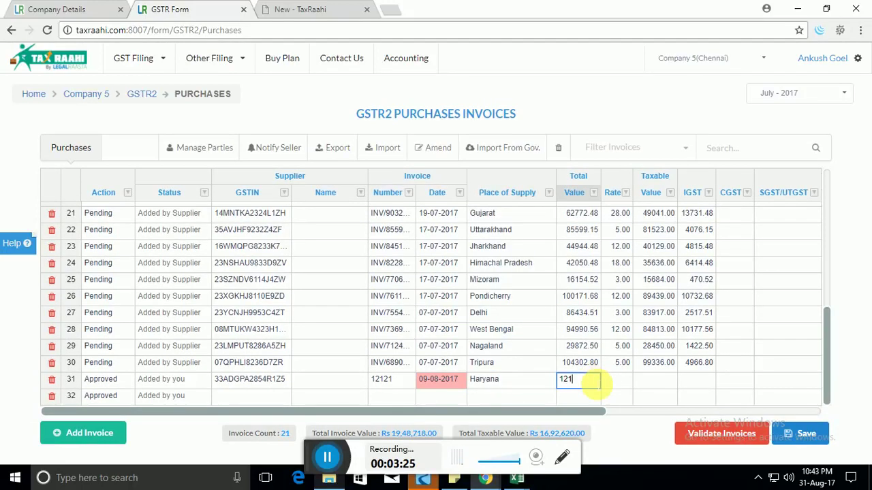
key("Tab")
type("5")
key("Tab")
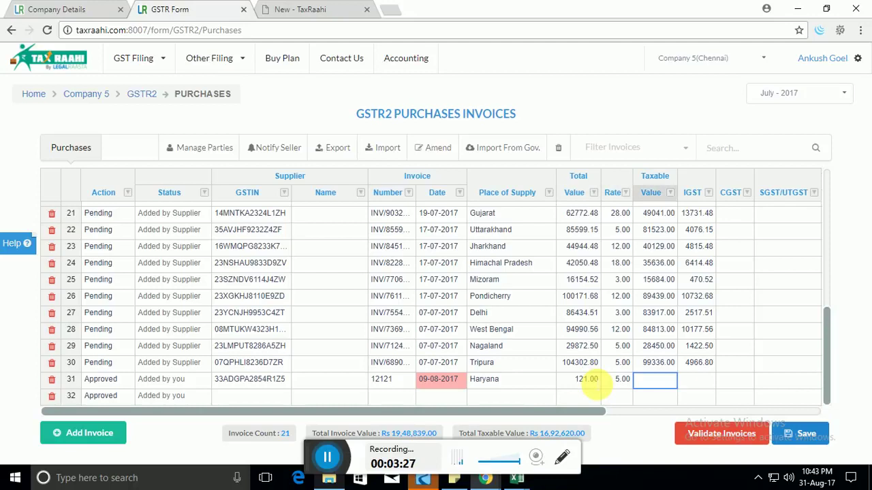
Set the eligibility of invoice 12121 to Input Goods and its ITC claimed to 100 percent
left_click_drag(594, 411, 799, 416)
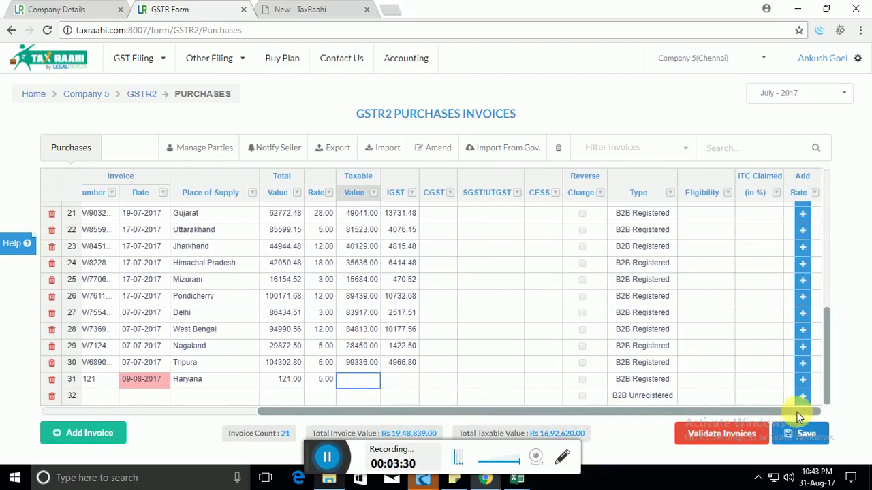
left_click(702, 367)
double_click(698, 385)
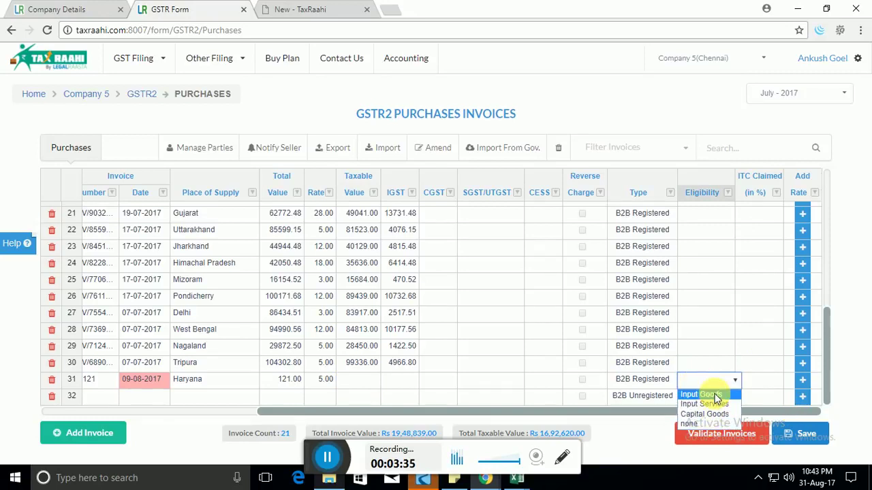
left_click(712, 394)
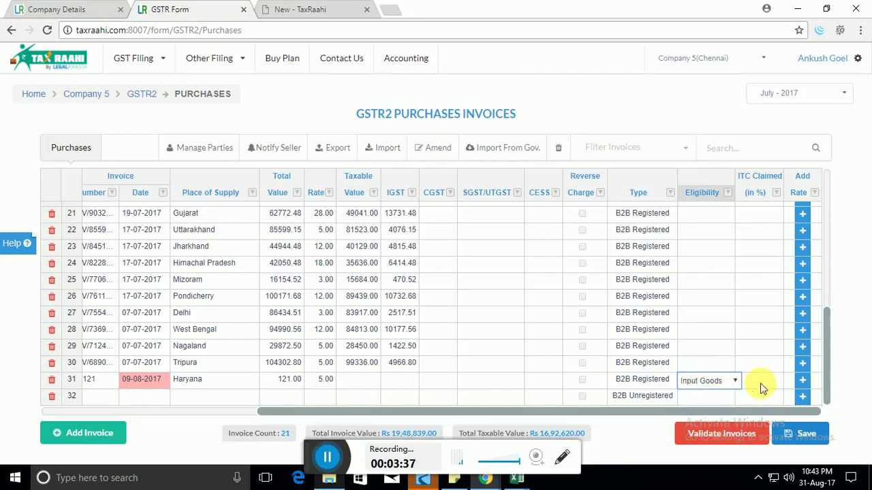
left_click(763, 387)
type("1.00")
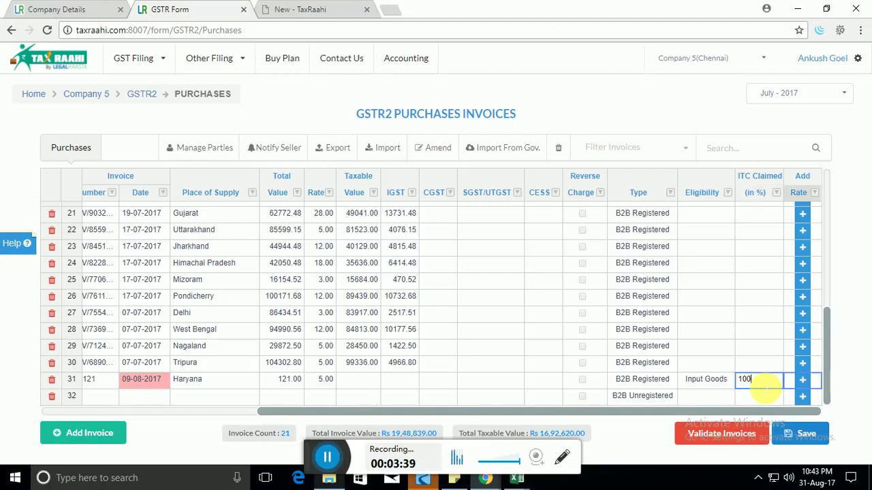
key("Return")
Delete all invoices from the purchases list and open the import of details from Excel
left_click_drag(516, 411, 110, 432)
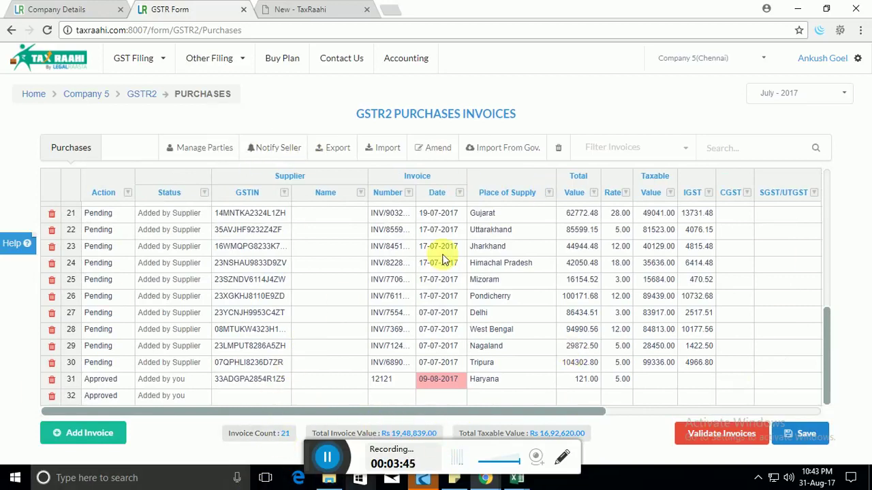
left_click(561, 149)
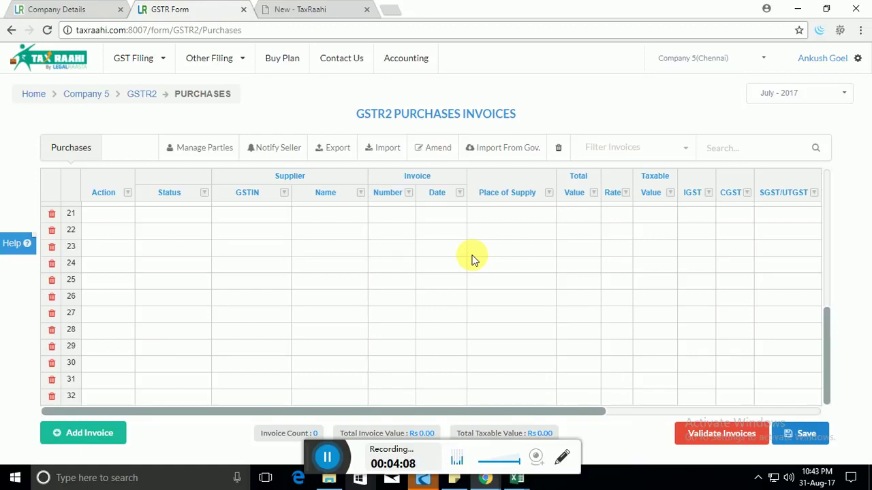
left_click(391, 159)
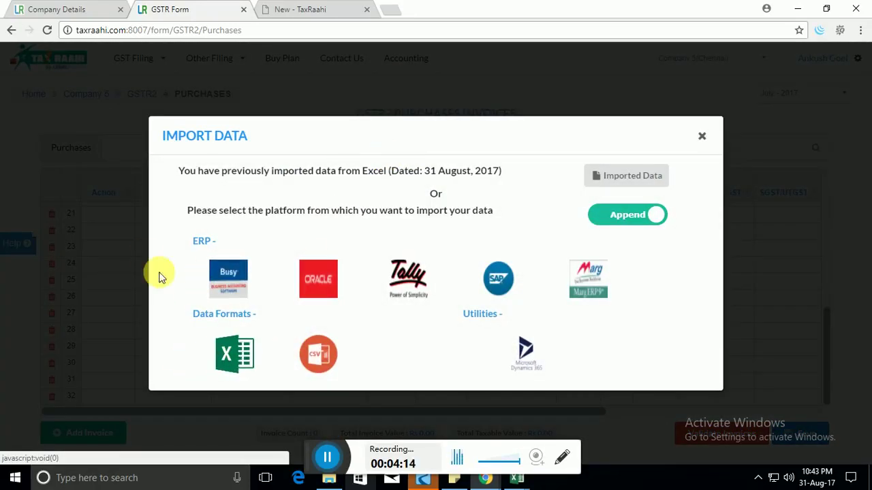
left_click(234, 361)
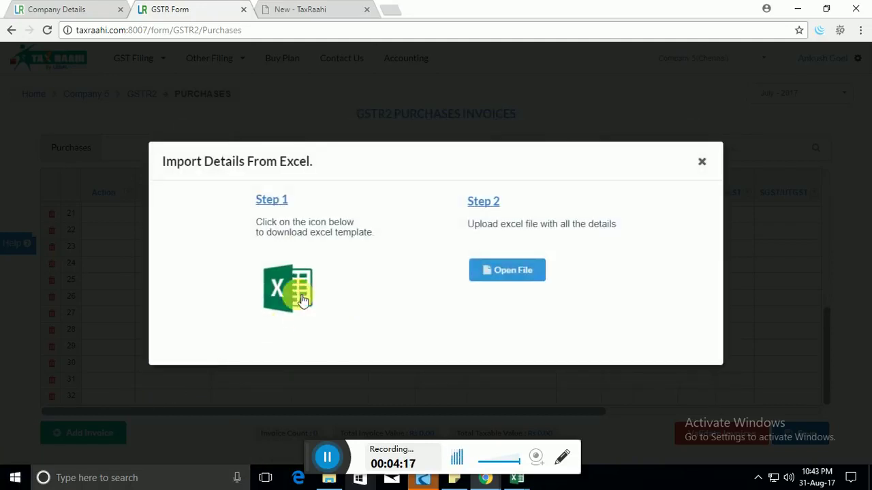
Switch to Excel and examine the invoice rows and columns of the GSTR2-PURCHASES-Excel workbook
left_click(517, 478)
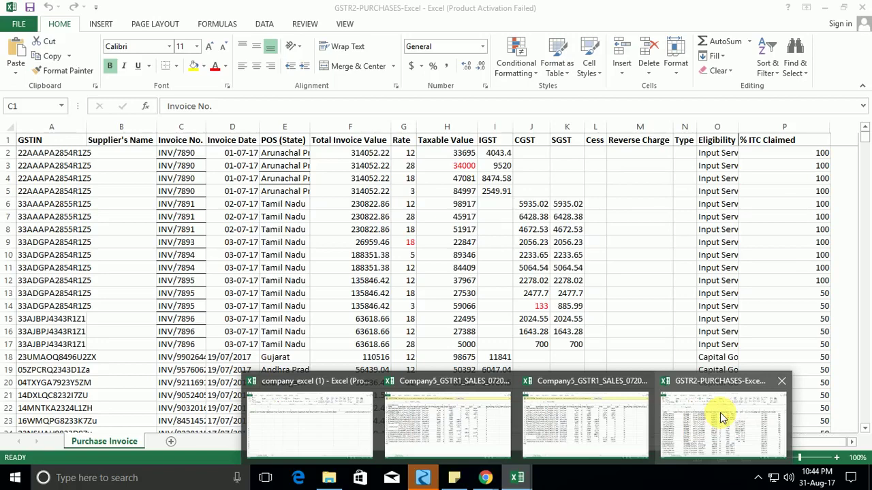
left_click(720, 413)
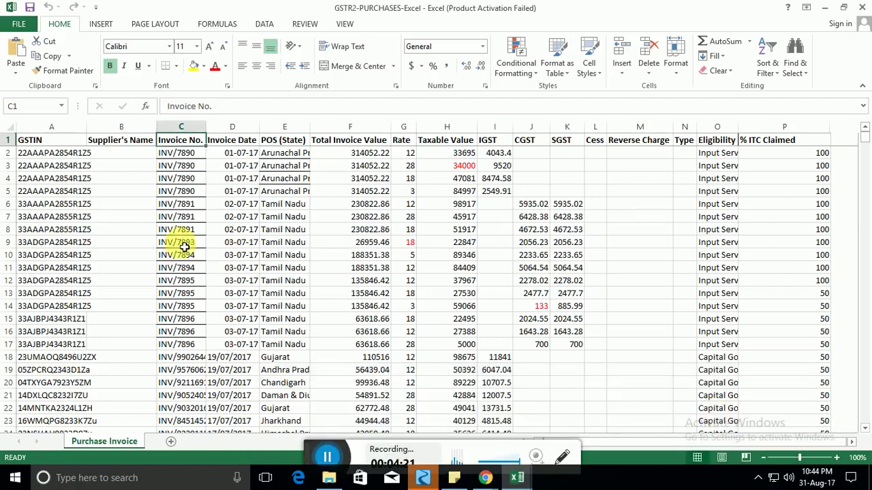
left_click(178, 217)
key("ctrl+Home")
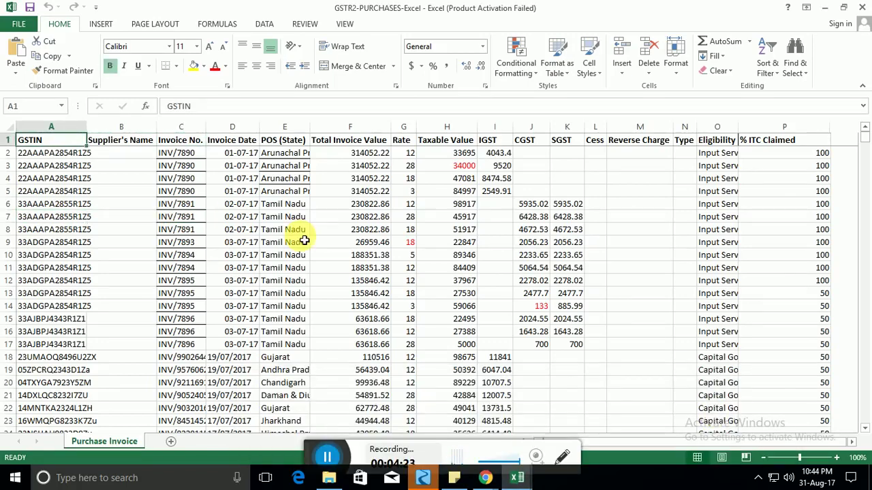
scroll(304, 240, "down", 3)
scroll(304, 240, "up", 3)
scroll(304, 241, "down", 3)
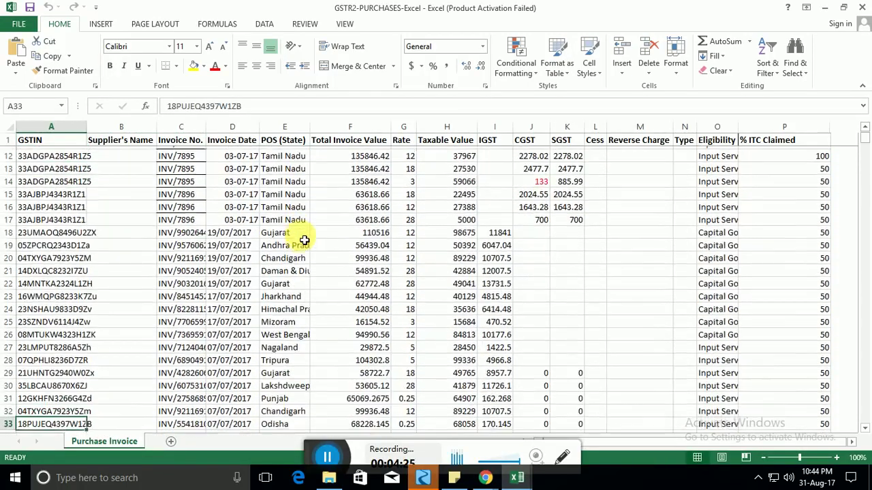
key("Right")
key("Right")
key("Right")
key("Right")
key("Right")
key("Right")
key("Right")
key("Right")
key("Right")
key("Right")
key("Right")
key("Right")
key("Right")
key("Right")
key("Right")
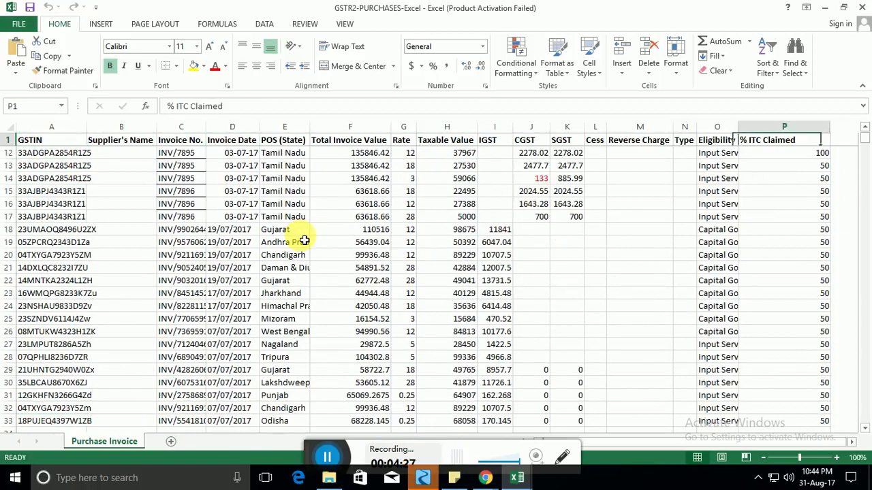
key("Left")
key("Left")
key("Home")
key("alt+Tab")
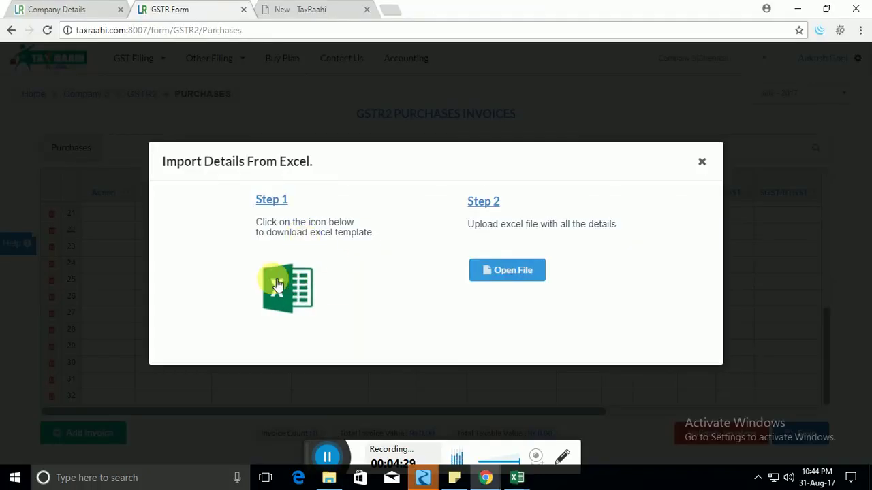
Import the GSTR2-PURCHASES-Excel file from the GST Sample Files folder into the purchases list
left_click(507, 270)
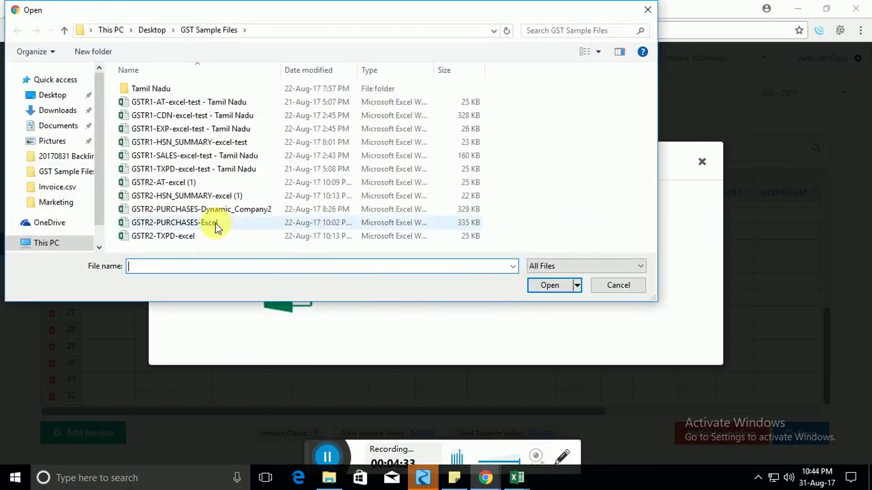
left_click(215, 223)
double_click(215, 223)
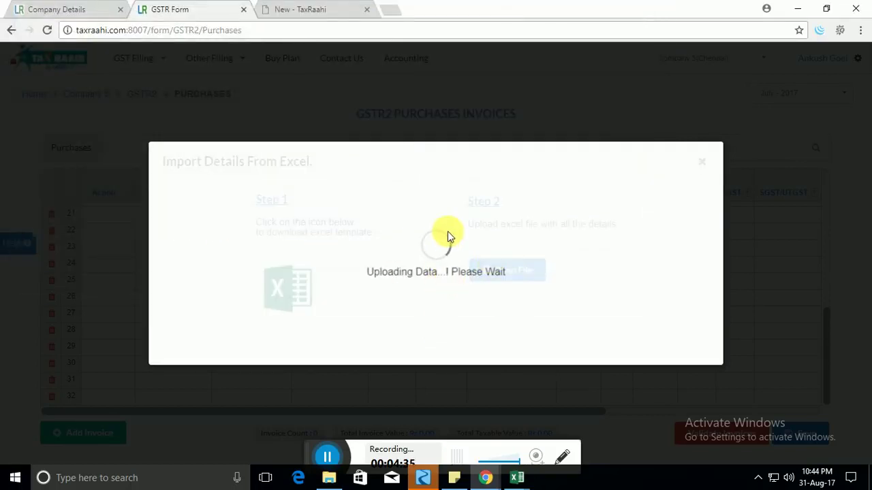
mouse_move(544, 470)
left_click(683, 413)
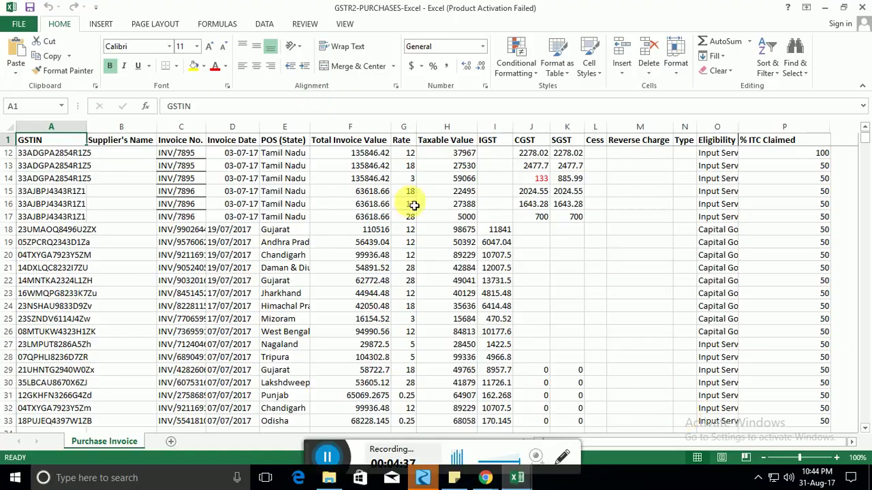
key("alt+Tab")
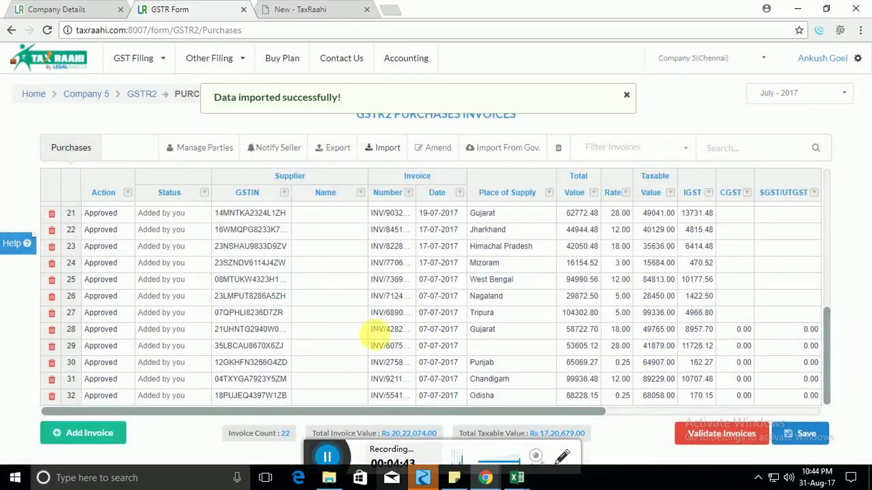
Bring in the GSTR 2A supplier entries from the government portal and reconcile the imported purchases against them
left_click(242, 285)
scroll(242, 292, "up", 3)
scroll(242, 291, "up", 3)
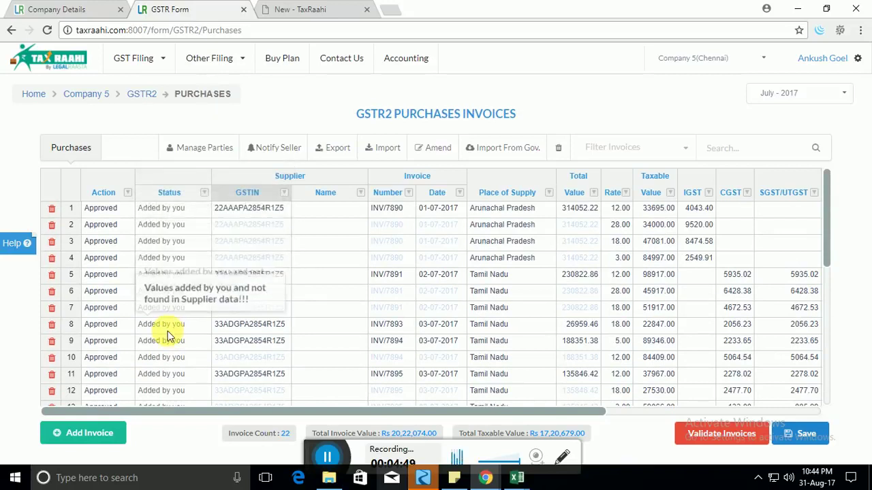
scroll(157, 328, "down", 1)
scroll(158, 326, "down", 4)
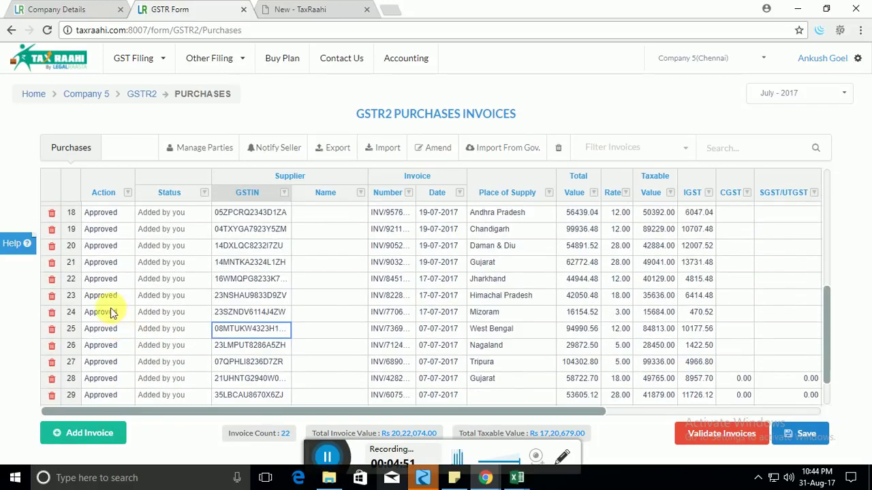
scroll(132, 309, "up", 5)
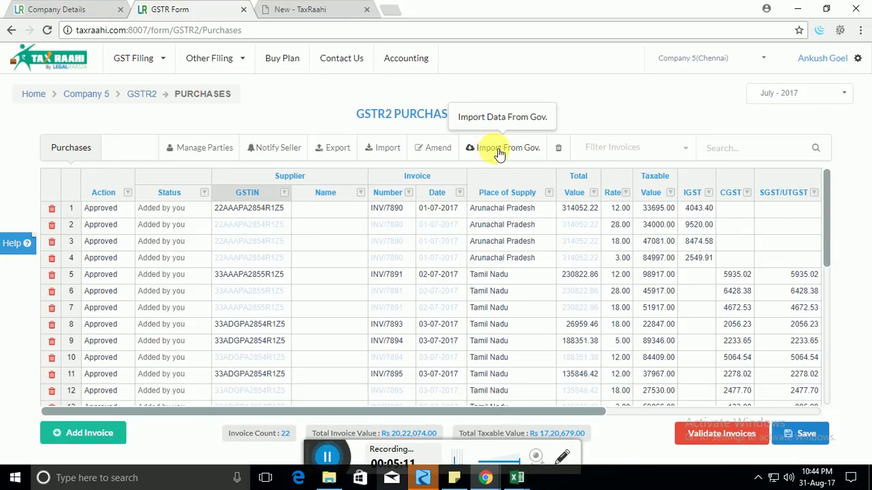
left_click(500, 152)
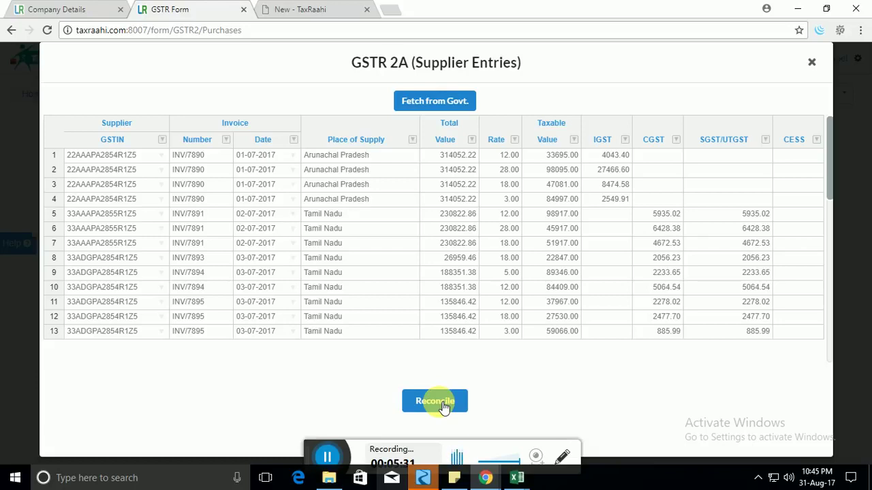
left_click(443, 404)
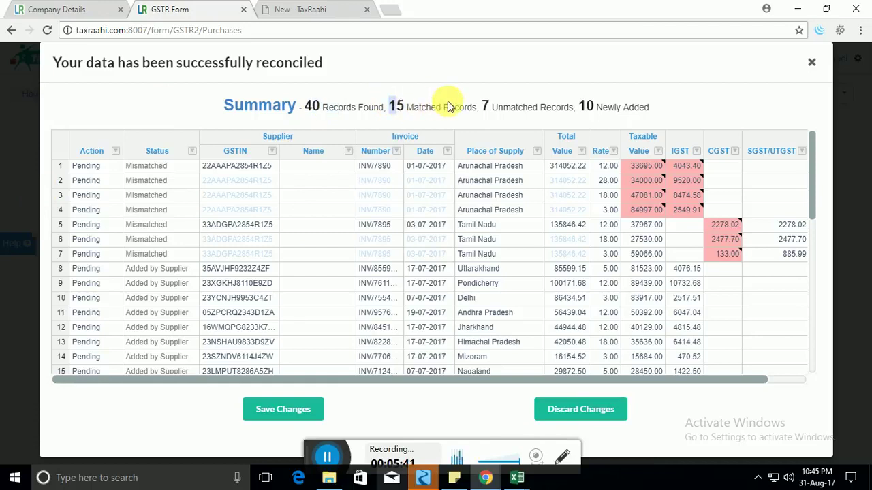
Examine the reconciliation summary and the status of each record down to the last row
left_click_drag(490, 107, 516, 106)
scroll(635, 177, "down", 4)
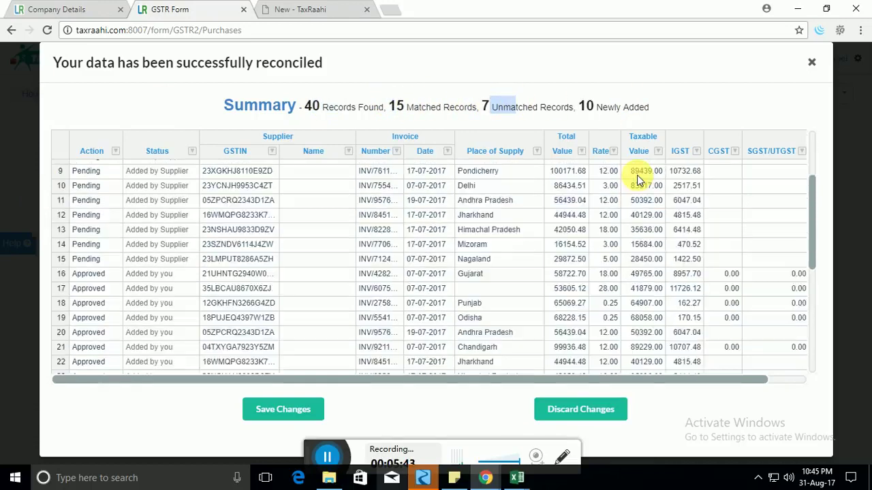
scroll(636, 177, "down", 8)
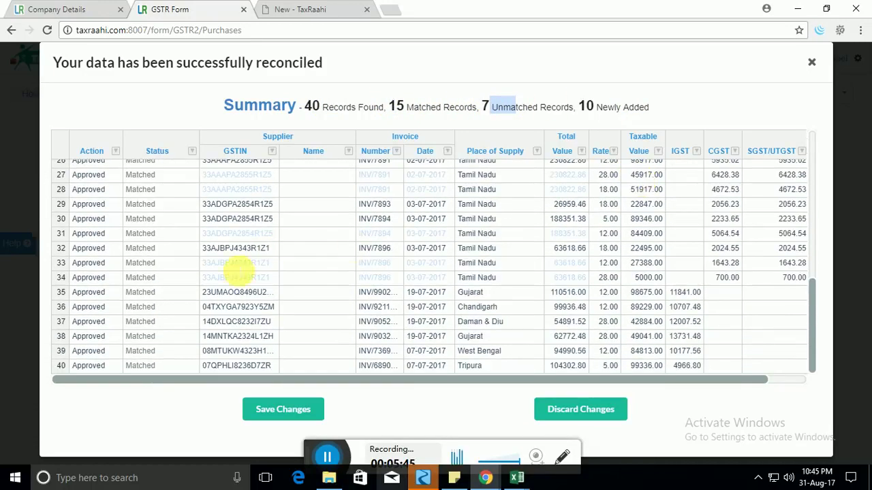
Compare the actions and statuses of the matched, self-added, supplier-added and mismatched records, ending at the mismatched ones
scroll(359, 303, "up", 8)
scroll(358, 303, "up", 4)
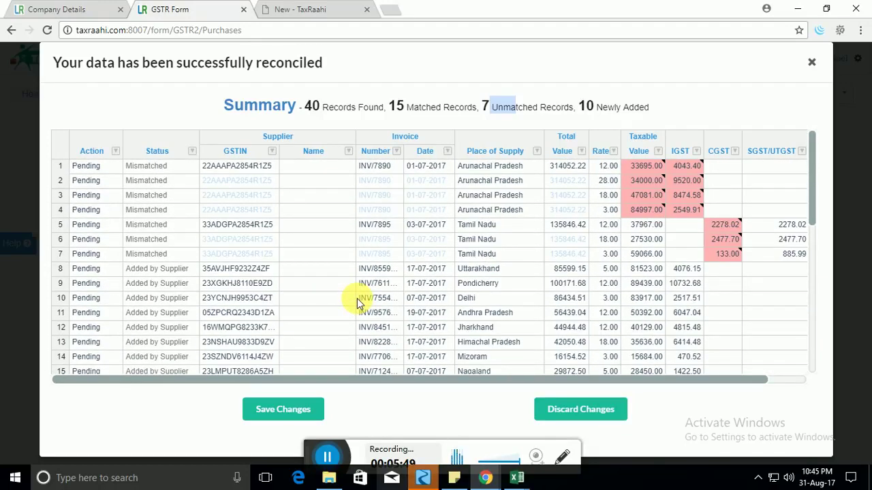
scroll(357, 299, "down", 12)
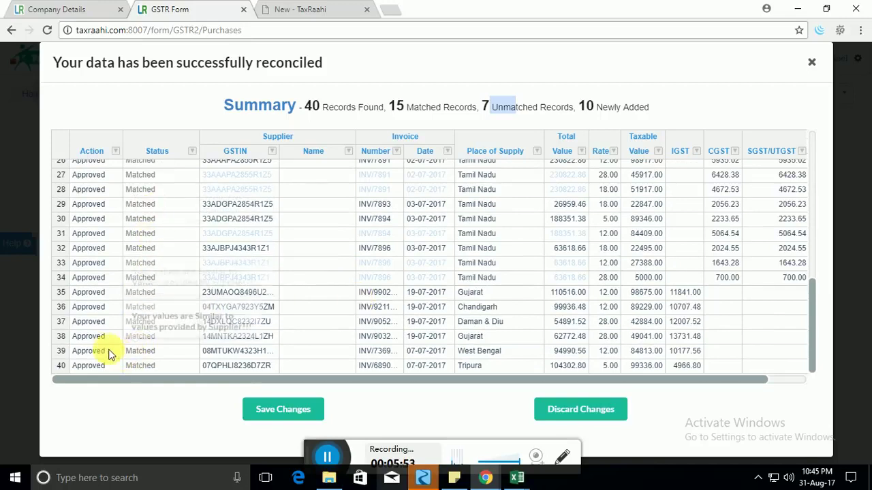
scroll(87, 205, "up", 2)
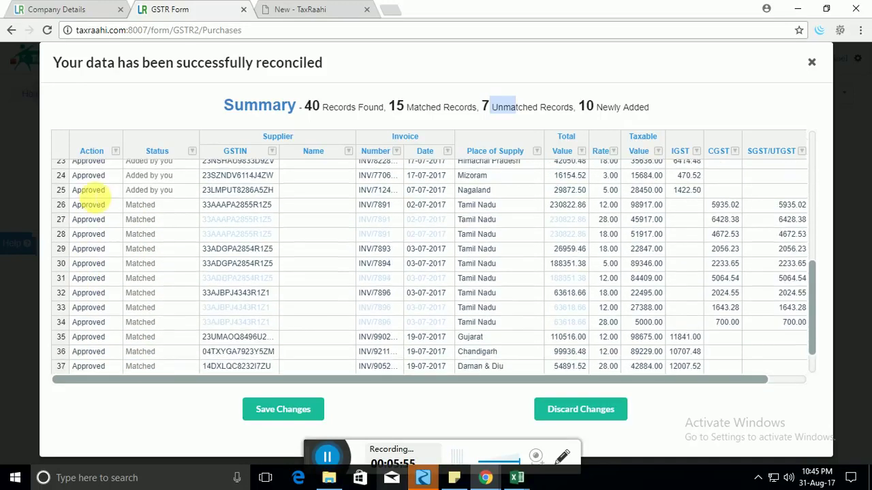
scroll(88, 209, "up", 2)
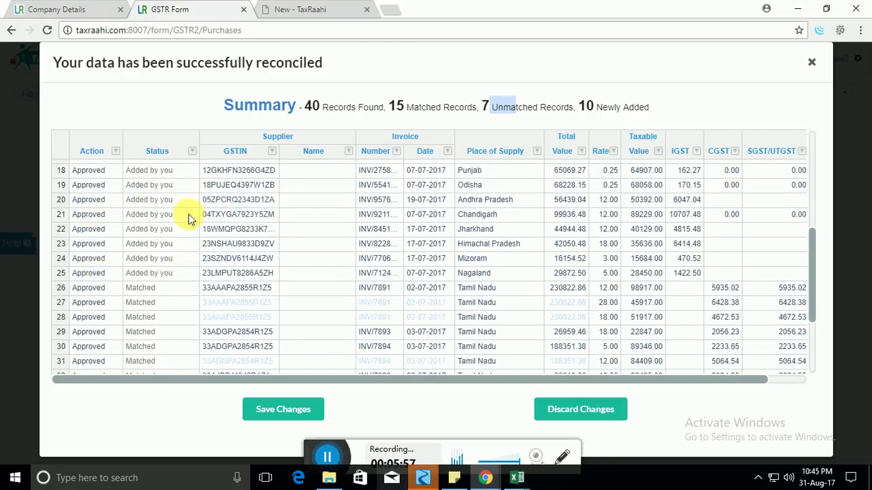
scroll(177, 262, "up", 4)
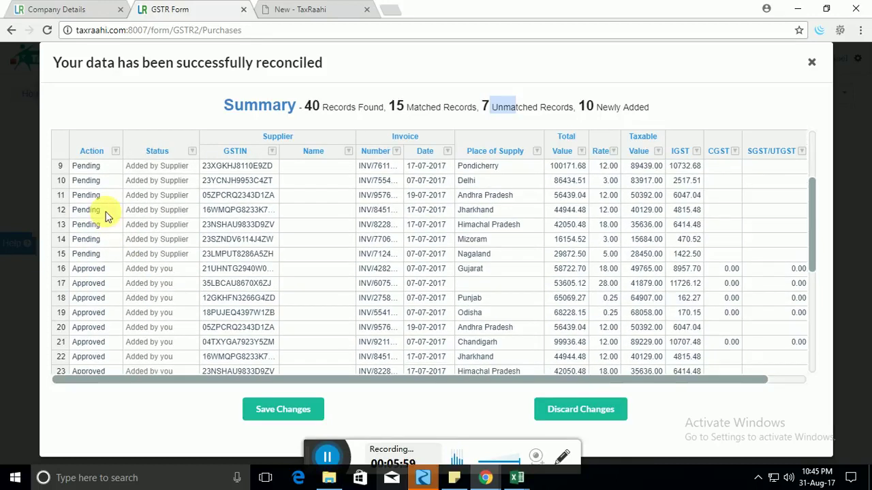
scroll(106, 289, "up", 4)
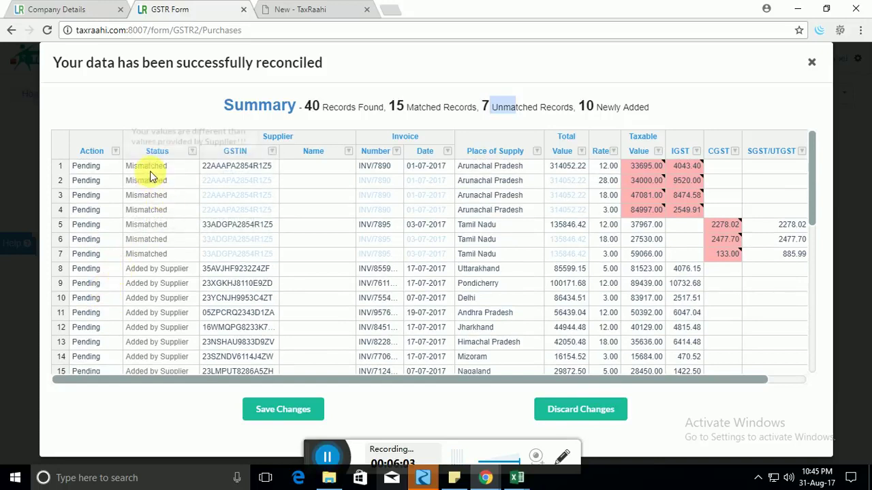
mouse_move(140, 180)
mouse_move(139, 290)
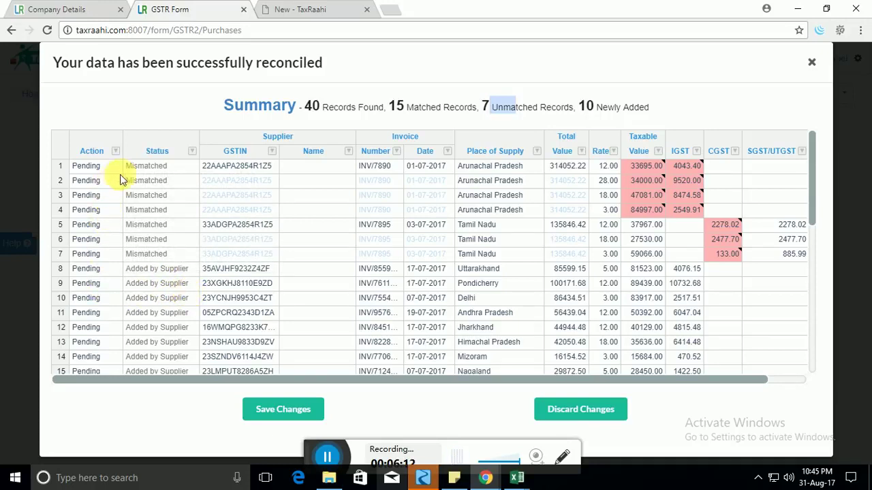
left_click(160, 165)
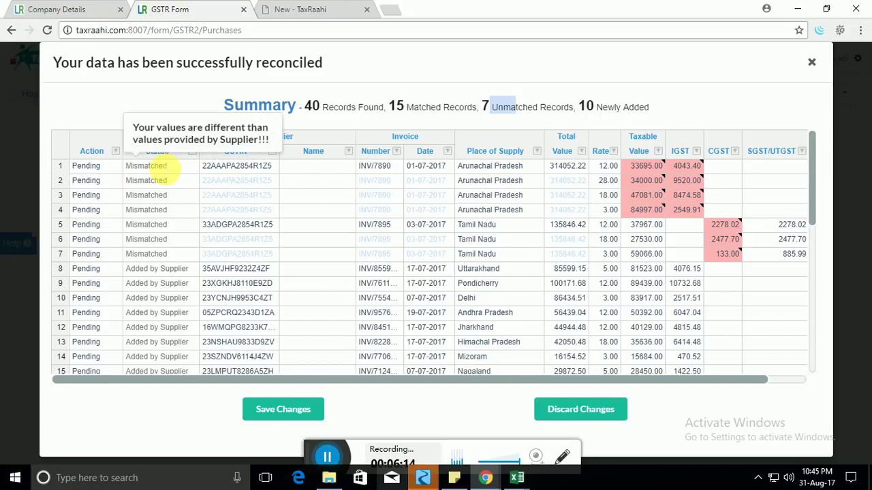
left_click(233, 166)
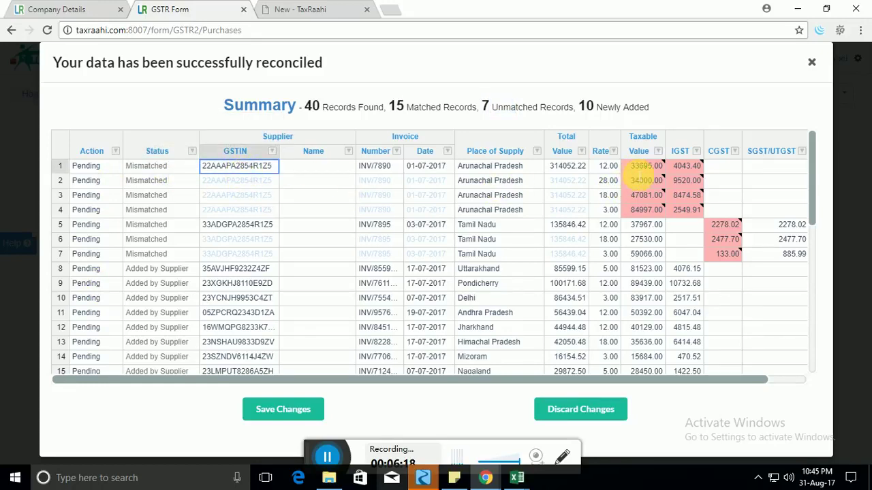
Replace the taxable value of the mismatched 28% line in row 2 with the supplier's value, 98095
mouse_move(644, 173)
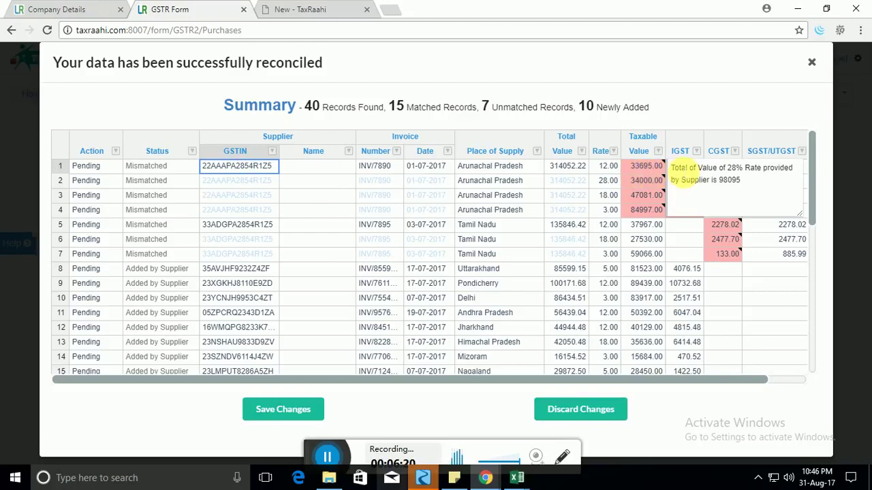
left_click_drag(680, 169, 764, 171)
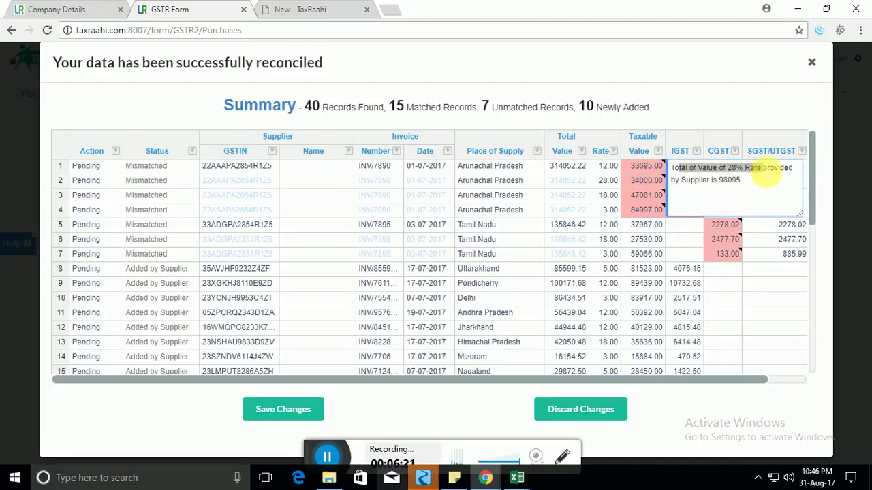
left_click(712, 180)
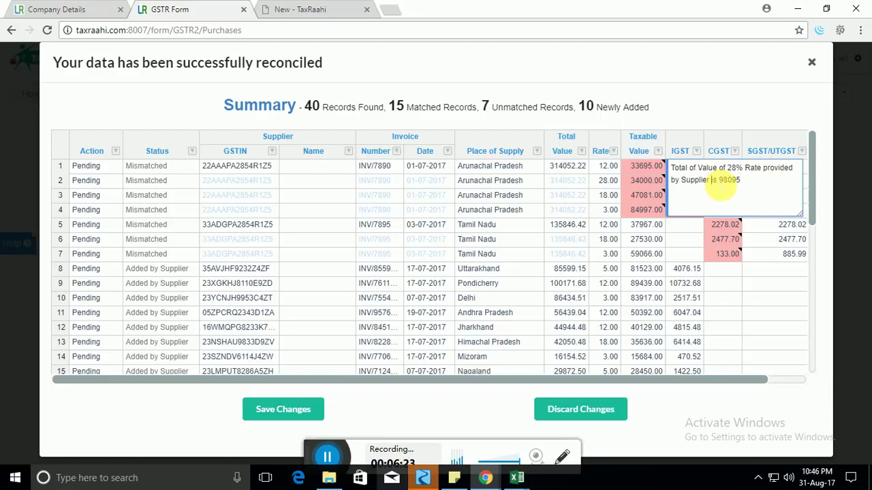
left_click_drag(719, 180, 746, 189)
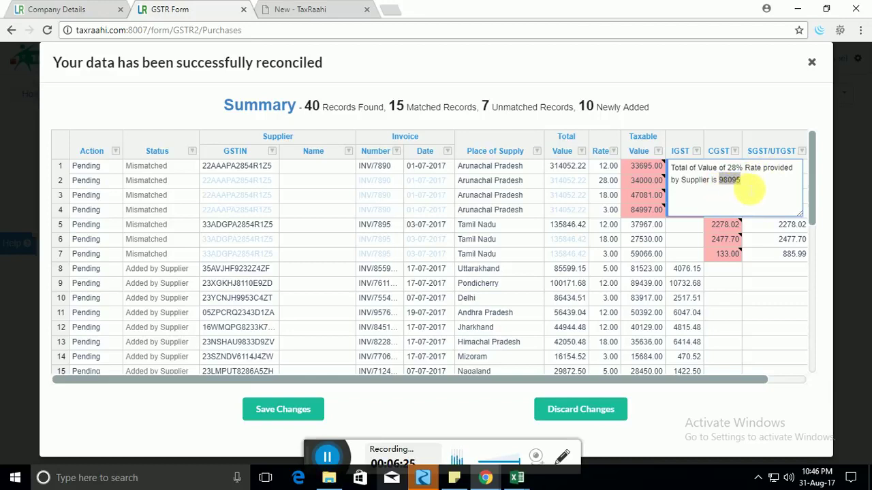
left_click(643, 181)
double_click(644, 181)
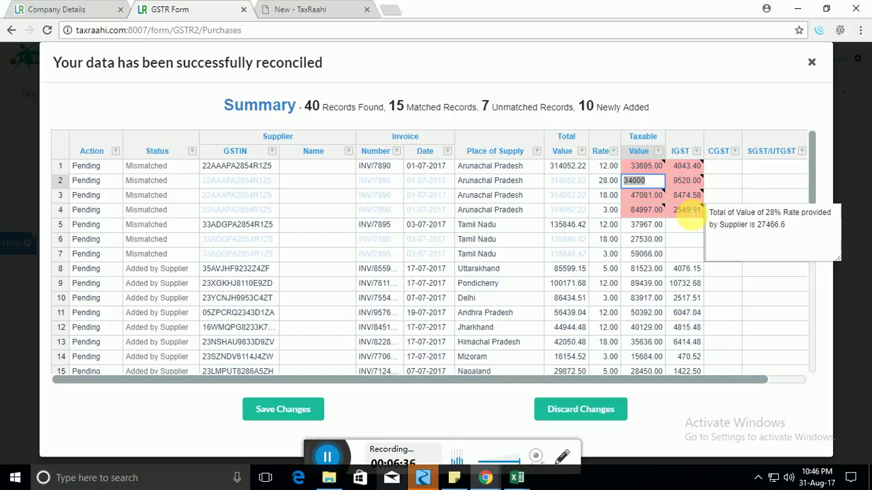
left_click(604, 182)
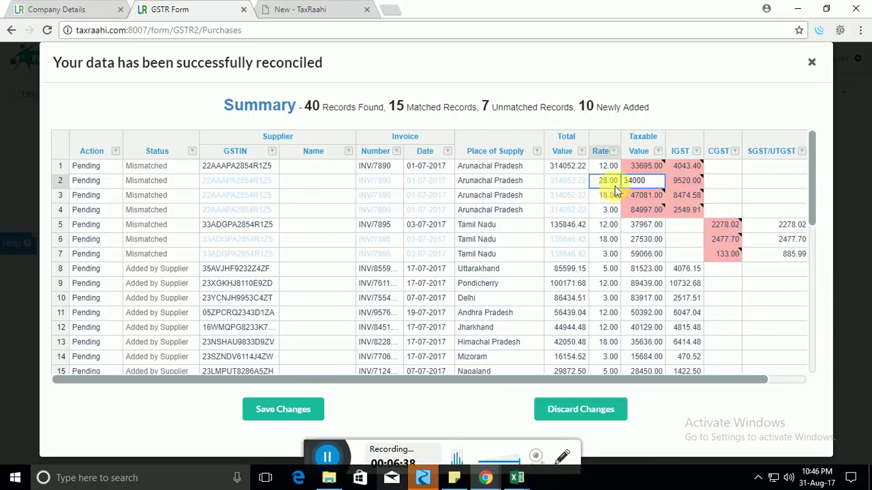
mouse_move(643, 181)
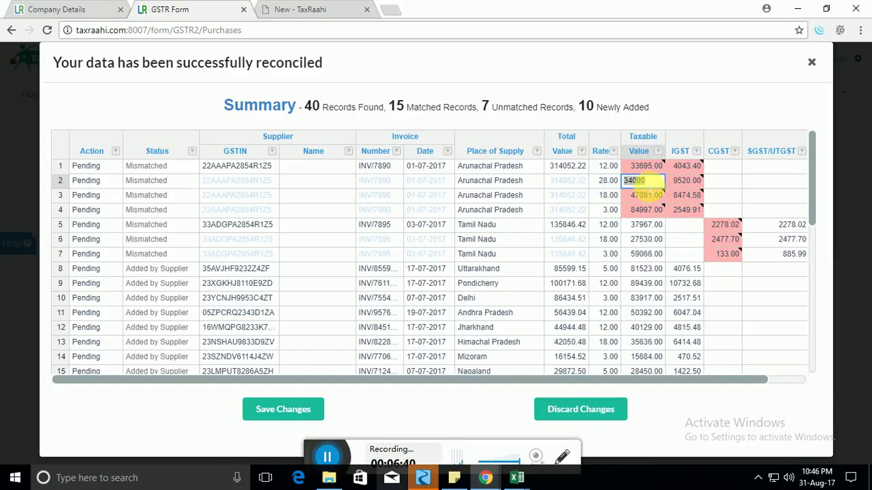
left_click(644, 210)
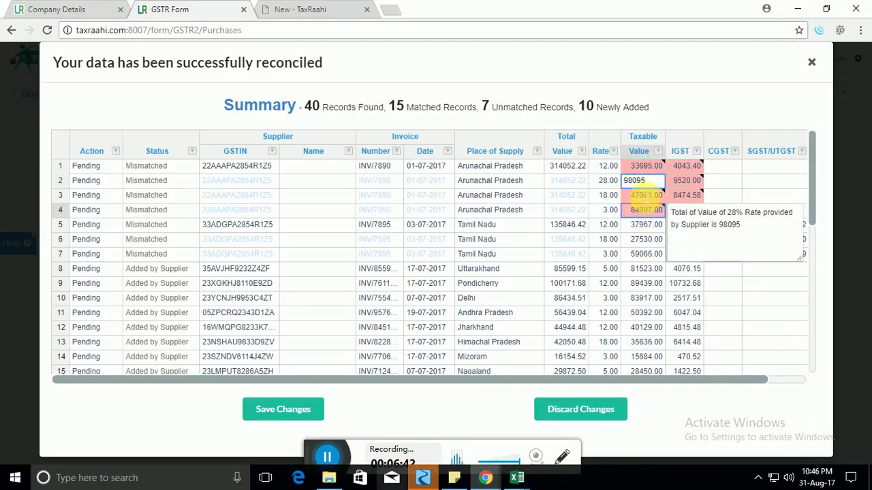
left_click(646, 180)
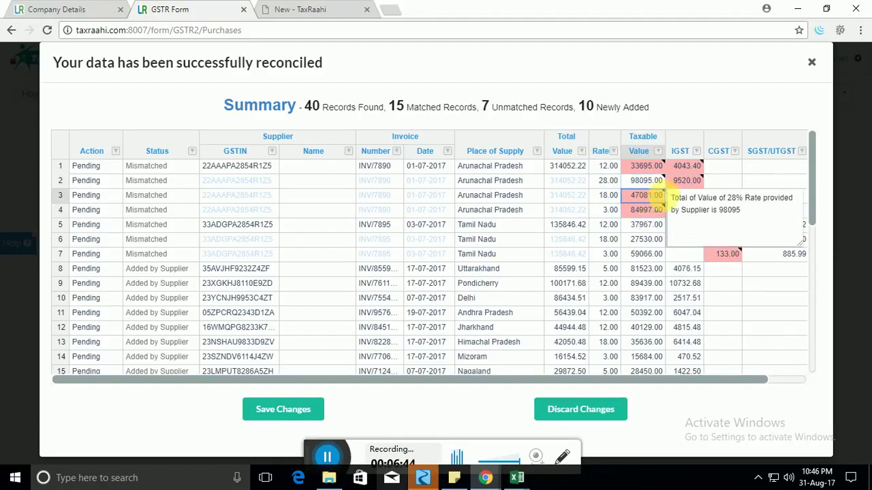
Replace the IGST of the 28% line in row 2 with the supplier's value, 27466.6
left_click(686, 181)
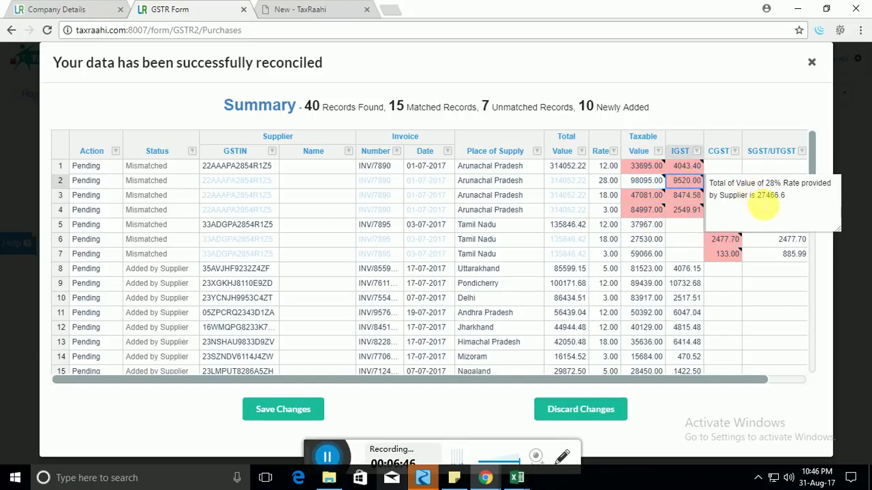
left_click_drag(755, 196, 784, 195)
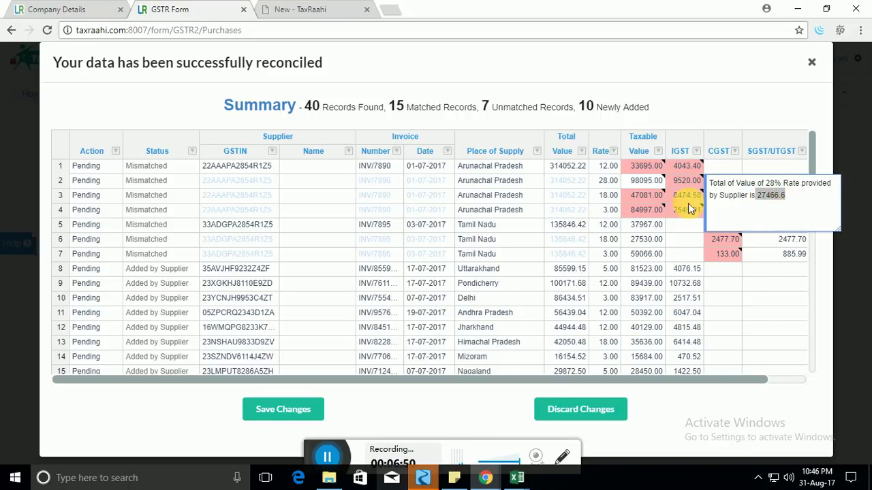
double_click(679, 181)
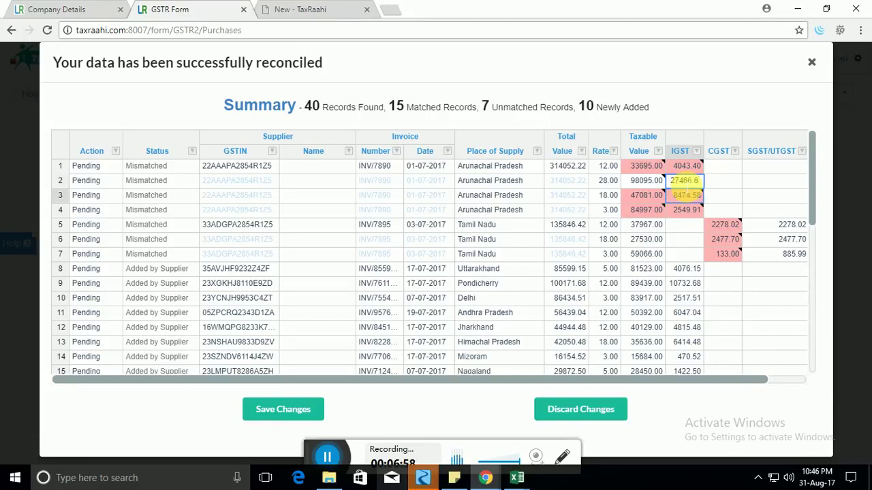
key("Return")
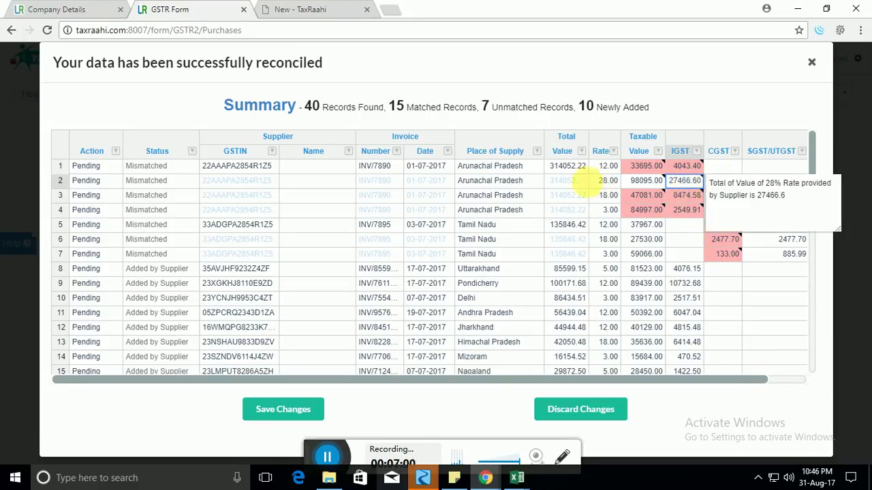
Set the action of the mismatched records in rows 1 and 2 to Approved
left_click(87, 184)
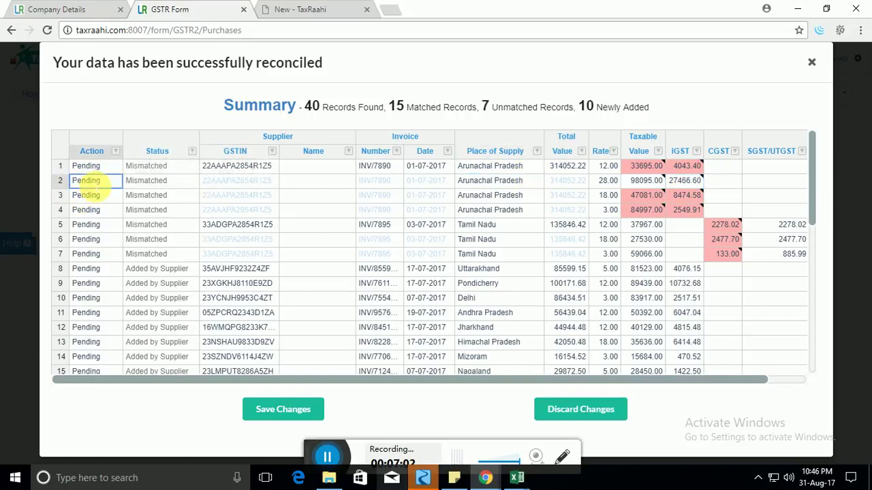
left_click(117, 182)
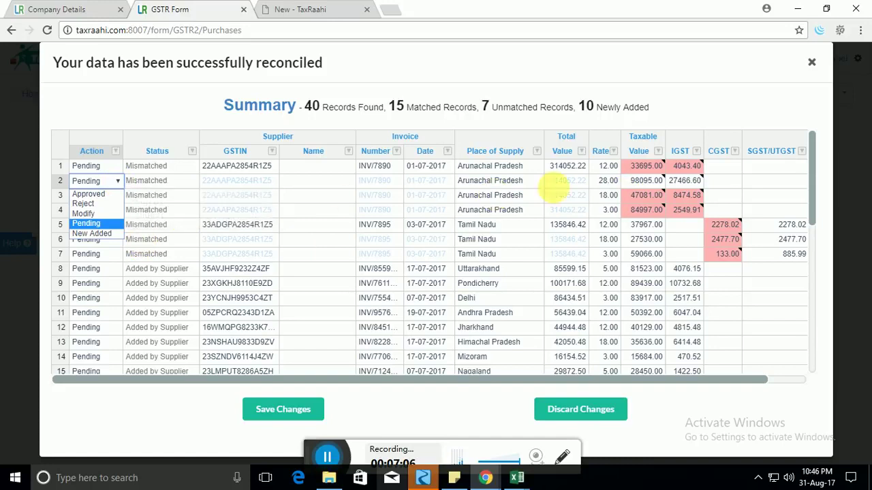
left_click(88, 194)
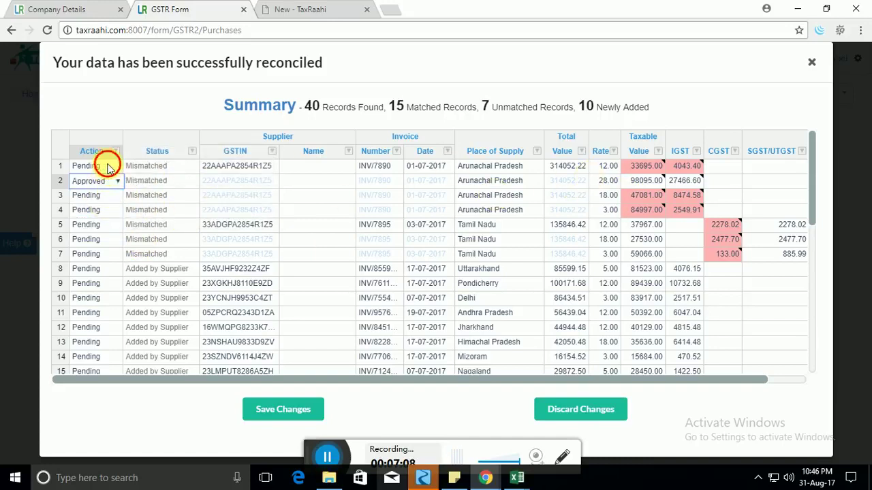
left_click(107, 166)
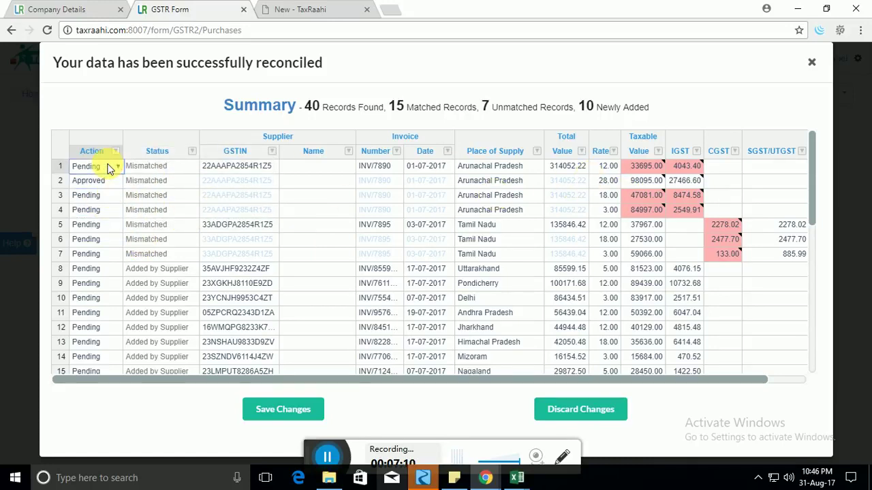
left_click(107, 167)
left_click(95, 180)
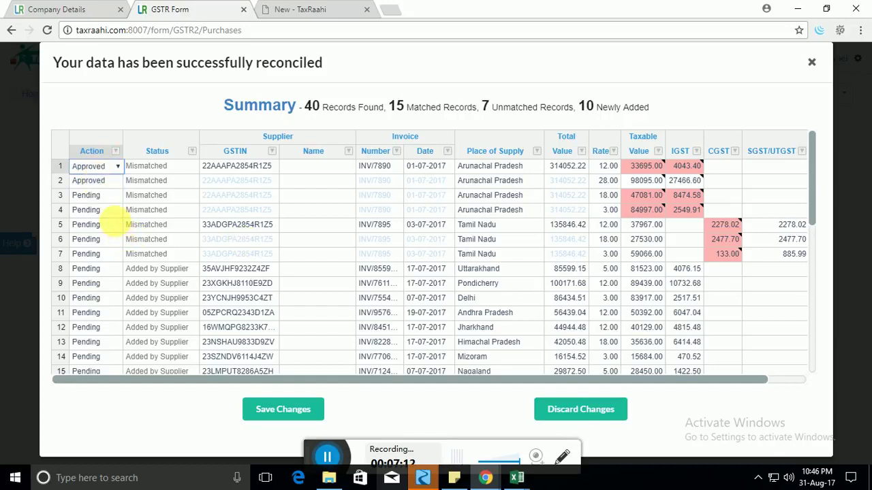
Set the action of the first supplier-added record, the Uttarakhand invoice in row 8, to Reject
scroll(187, 230, "down", 5)
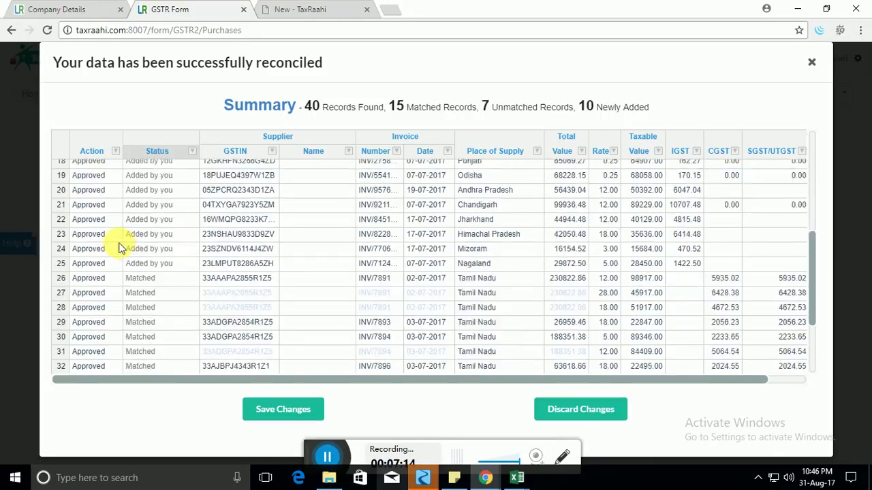
scroll(119, 247, "up", 5)
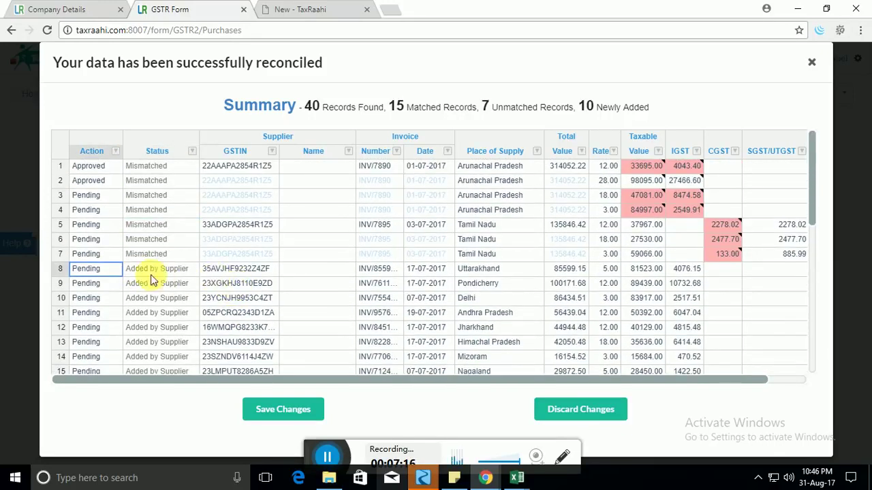
left_click(258, 254)
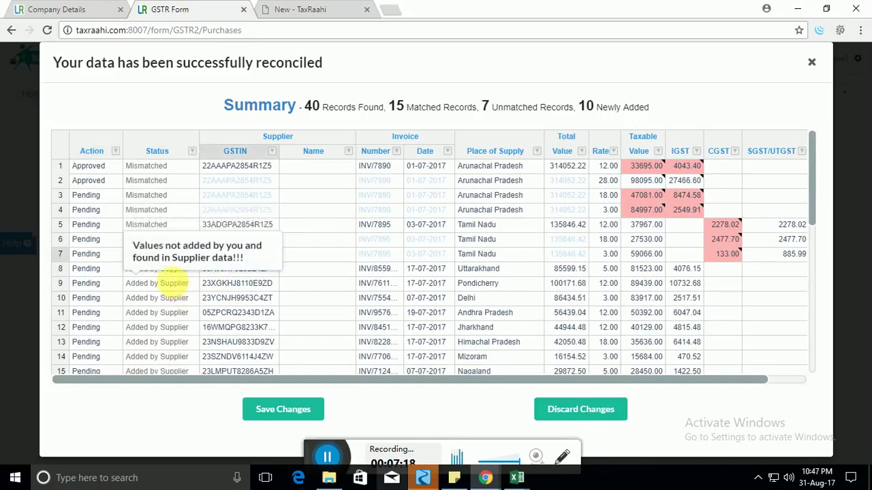
left_click(172, 269)
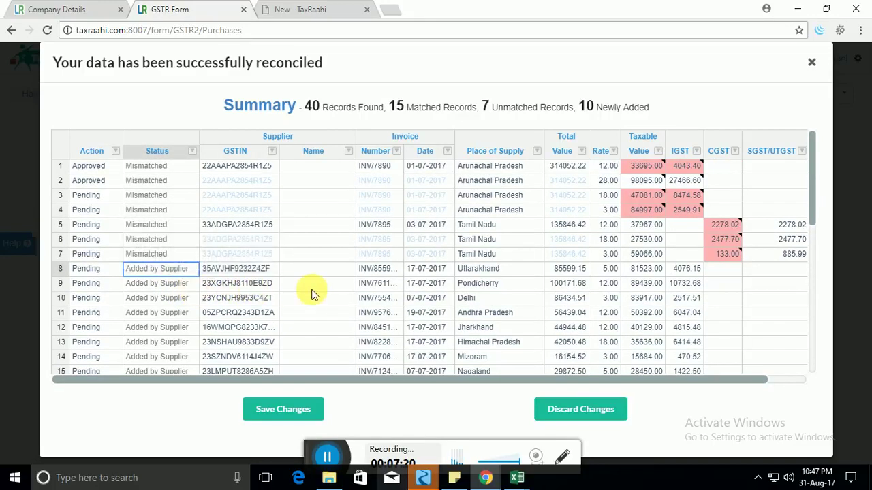
scroll(312, 294, "down", 2)
left_click(101, 207)
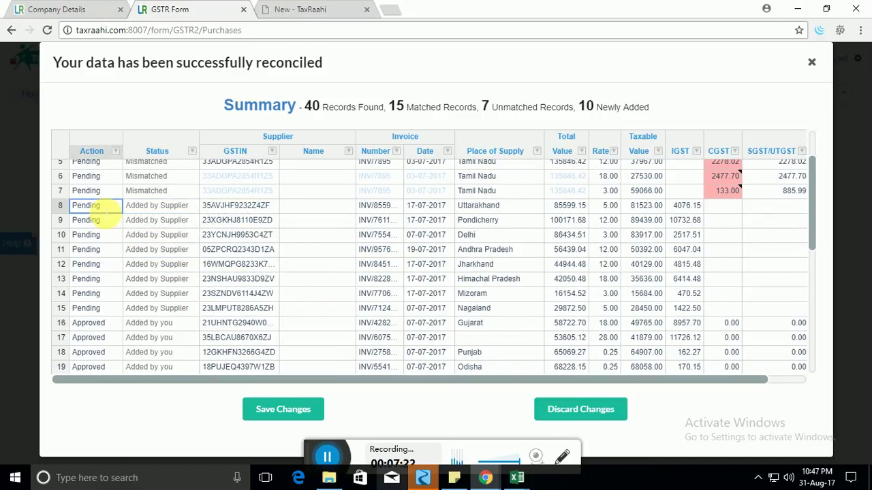
left_click(104, 209)
left_click(102, 208)
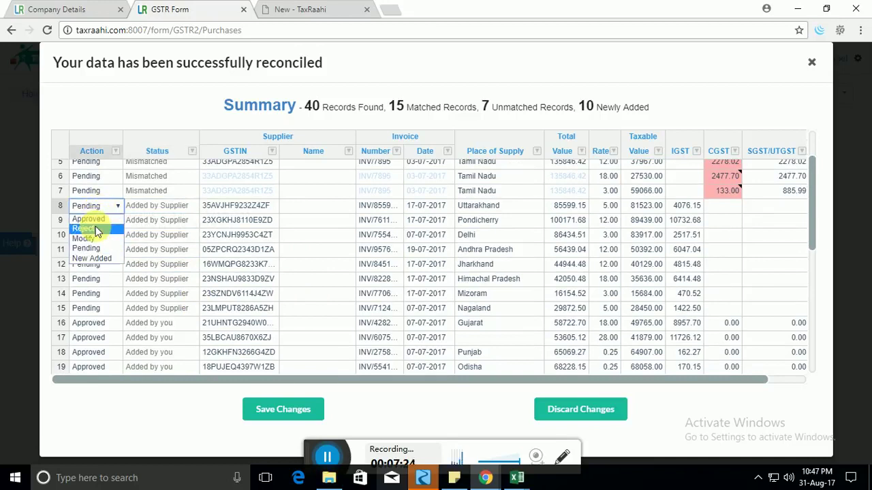
left_click(95, 229)
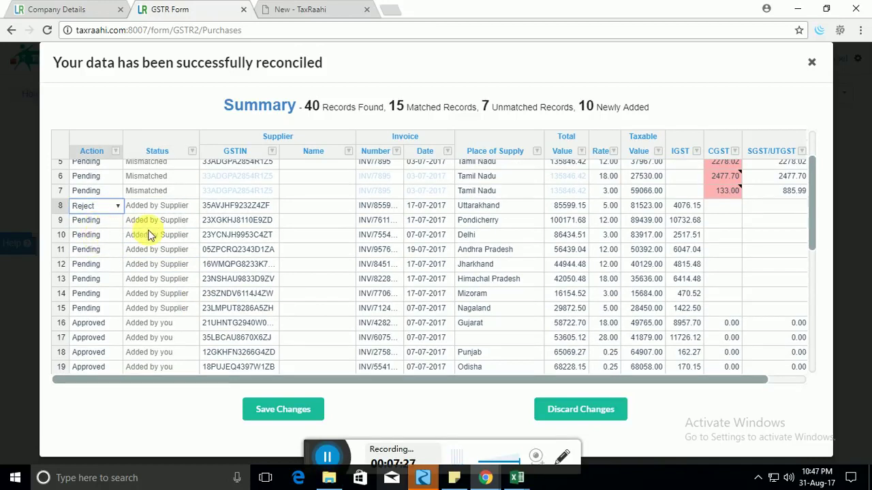
Review the actions and statuses of the supplier-added and self-added records below row 8
mouse_move(149, 234)
key("Down")
key("Down")
key("Down")
key("Down")
key("Down")
key("Down")
key("Down")
key("Down")
key("Down")
key("Down")
key("Down")
key("Up")
key("Up")
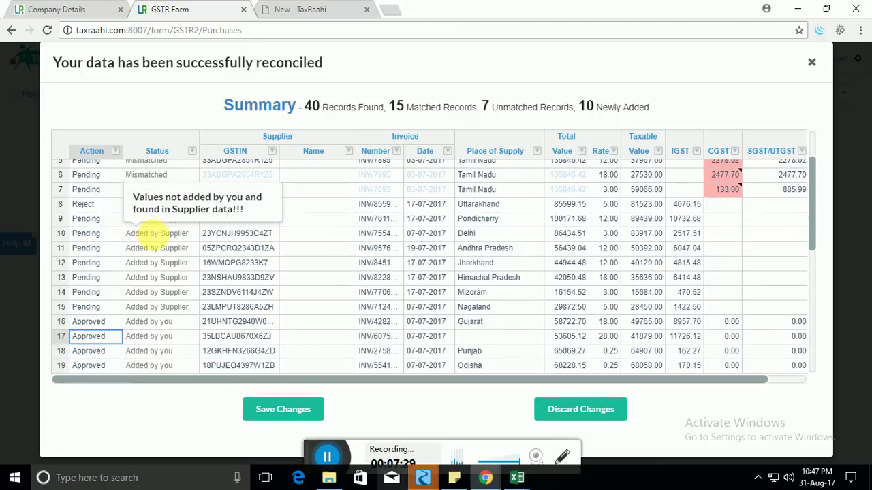
Compare the Action and Status entries across the mismatched, supplier-added and self-added records in the reconciliation summary
key("Up")
key("Up")
key("Up")
key("Up")
key("Up")
key("Up")
key("Up")
key("Up")
key("Up")
key("Up")
key("Up")
key("Up")
key("Up")
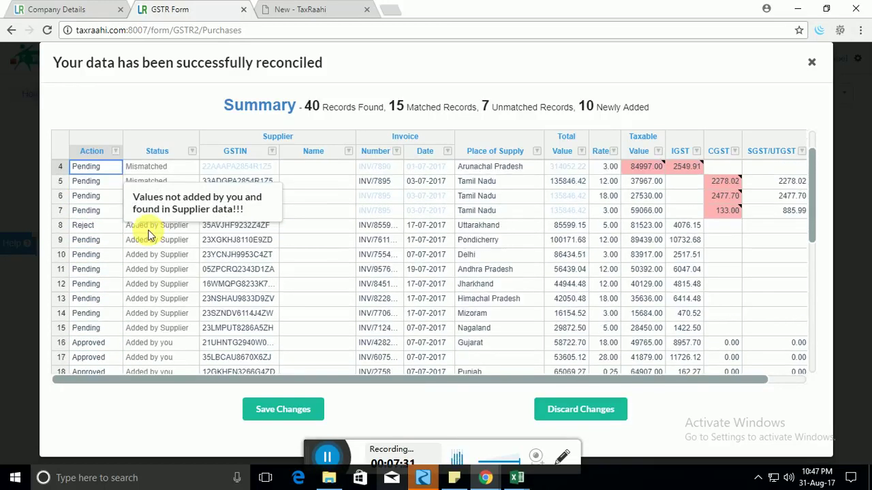
key("Up")
key("Up")
key("Up")
key("Down")
key("Down")
key("Down")
key("Down")
key("Down")
key("Down")
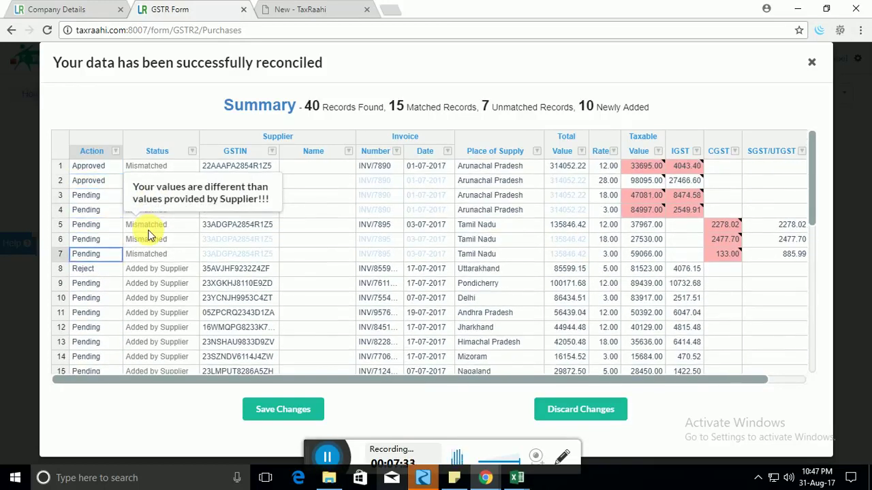
key("Down")
key("Down")
key("Down")
key("Down")
key("Down")
key("Down")
key("Down")
key("Down")
key("Down")
key("Down")
key("Down")
key("Down")
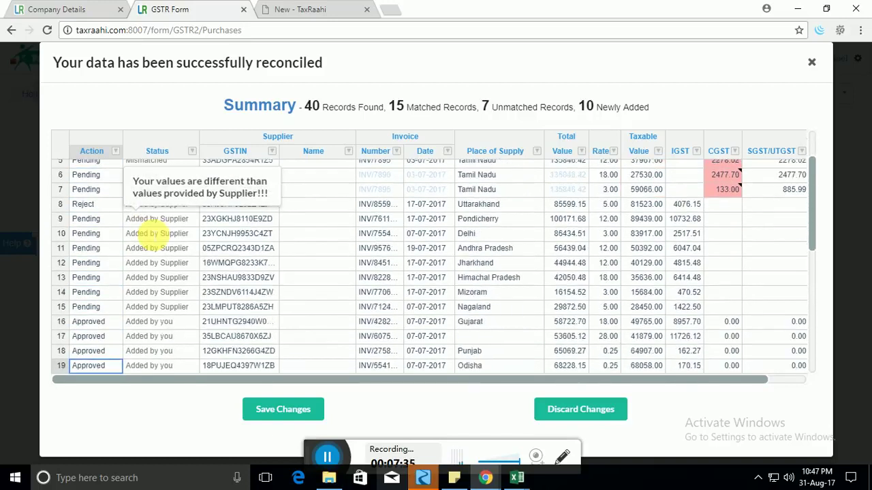
key("Down")
key("Down")
key("Down")
key("Down")
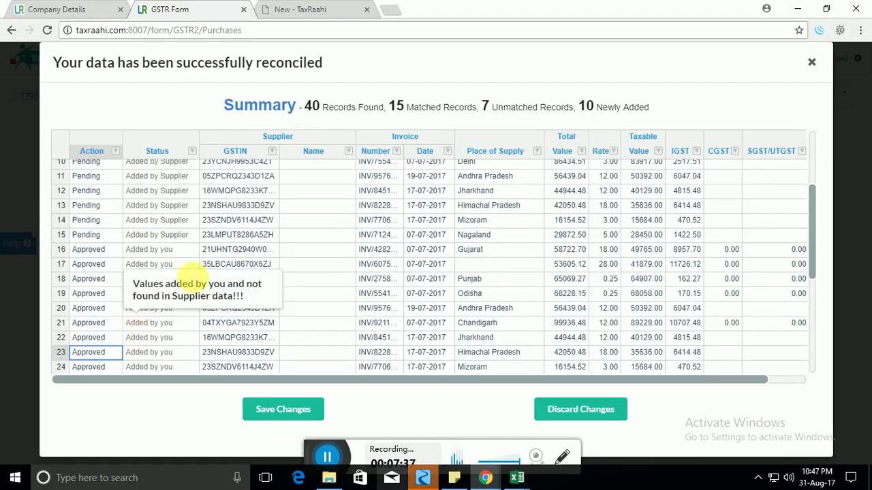
scroll(136, 334, "down", 3)
scroll(379, 309, "up", 3)
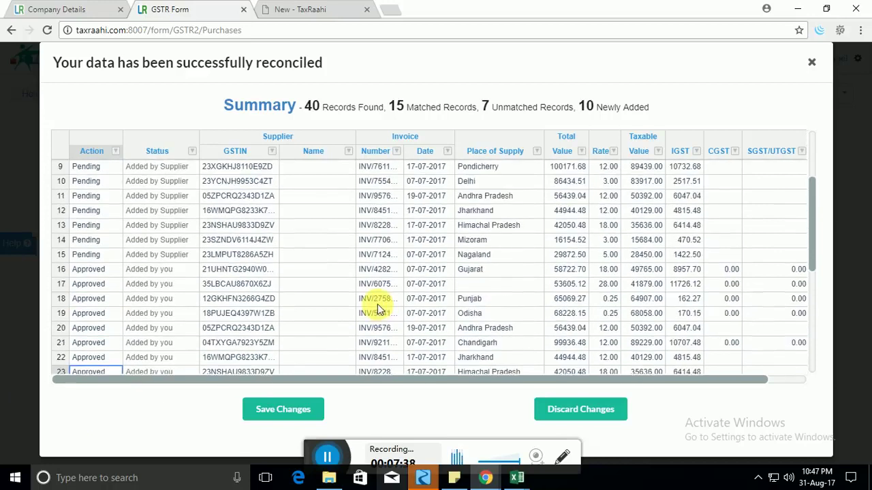
Save the reconciliation changes to the GSTR2 purchase invoices
scroll(379, 310, "up", 4)
left_click(237, 224)
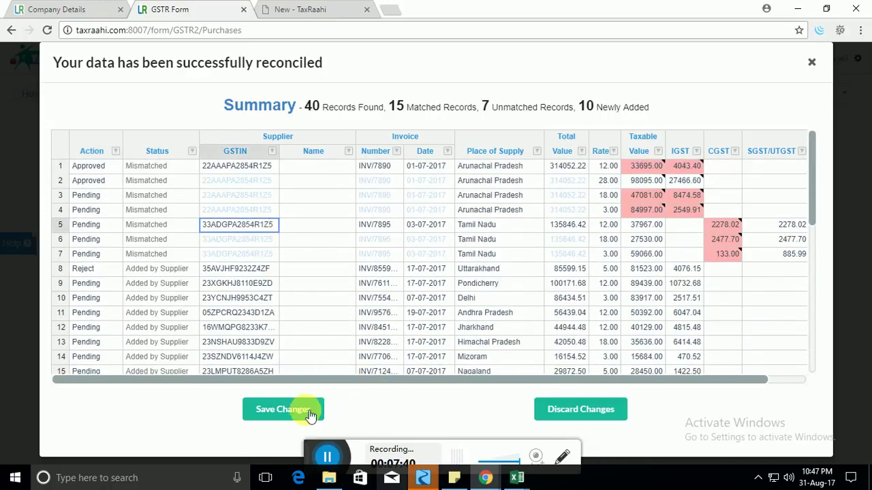
left_click(286, 412)
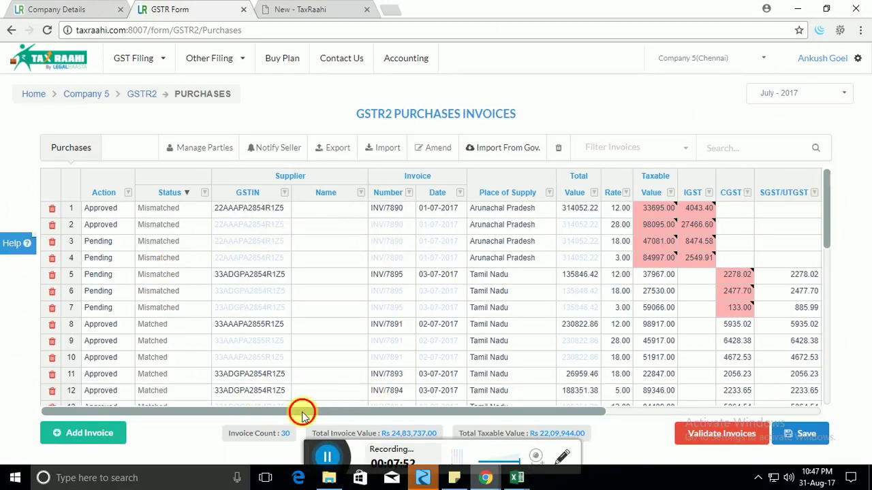
Check the Eligibility and ITC Claimed columns of the reconciled invoices and save the purchase data
left_click_drag(301, 411, 560, 424)
scroll(735, 278, "down", 1)
scroll(736, 275, "down", 6)
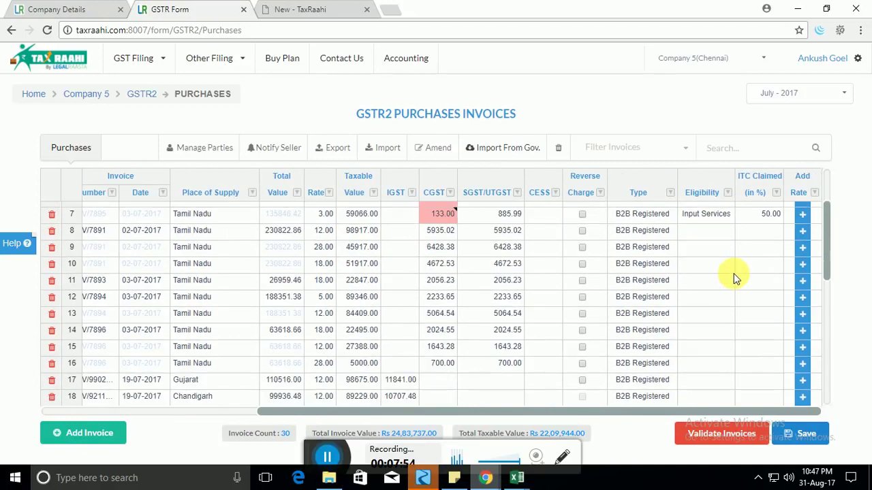
left_click(817, 443)
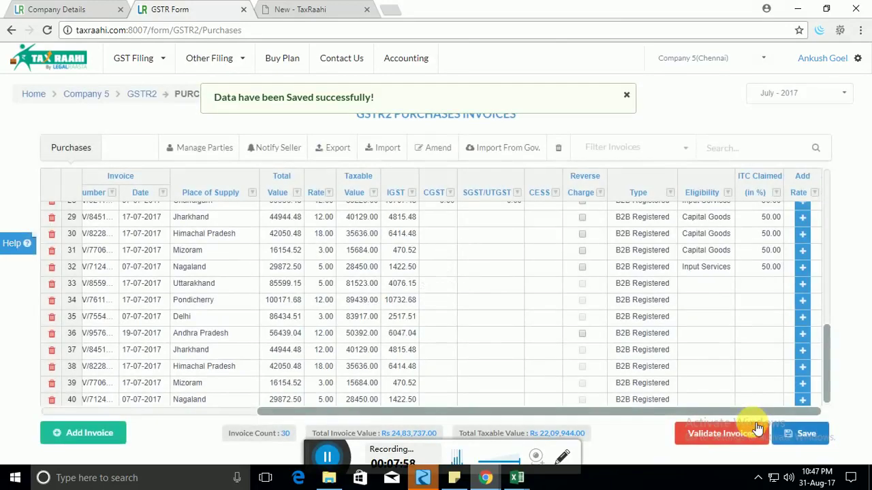
Validate the purchase invoices and review the errors report for the rows and columns that need correction
left_click_drag(621, 412, 239, 405)
scroll(252, 292, "up", 7)
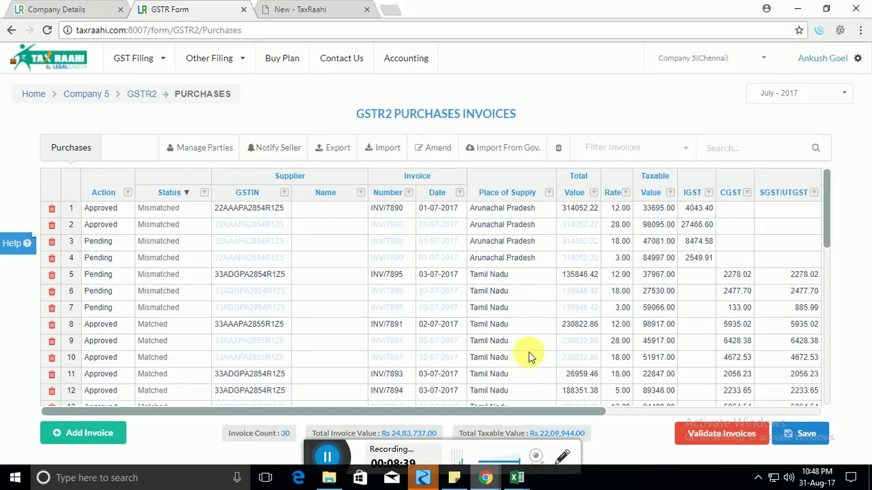
scroll(530, 357, "down", 5)
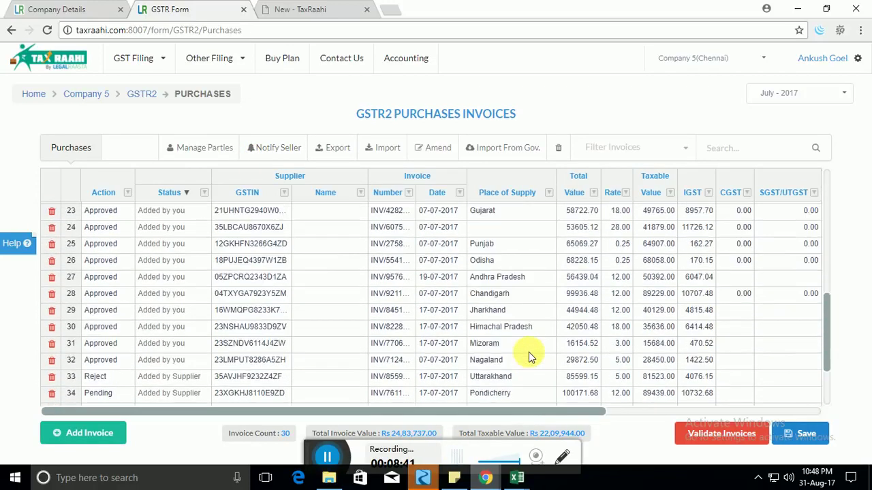
scroll(529, 352, "up", 5)
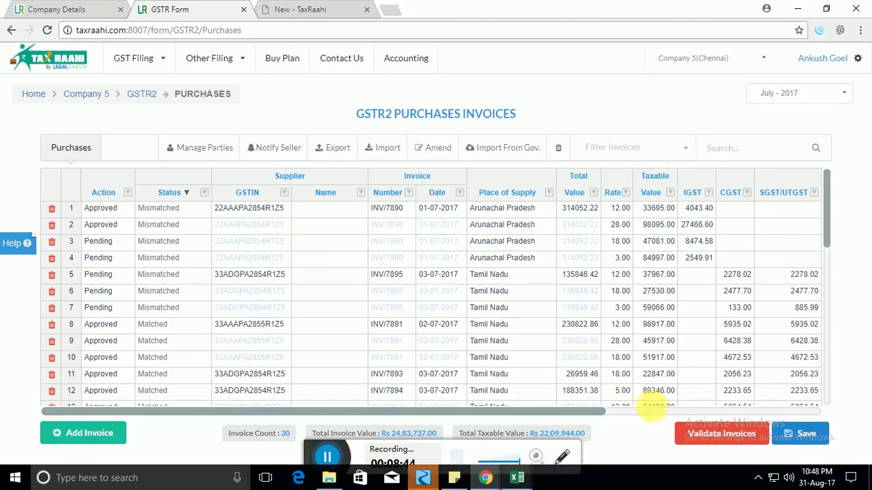
left_click(707, 435)
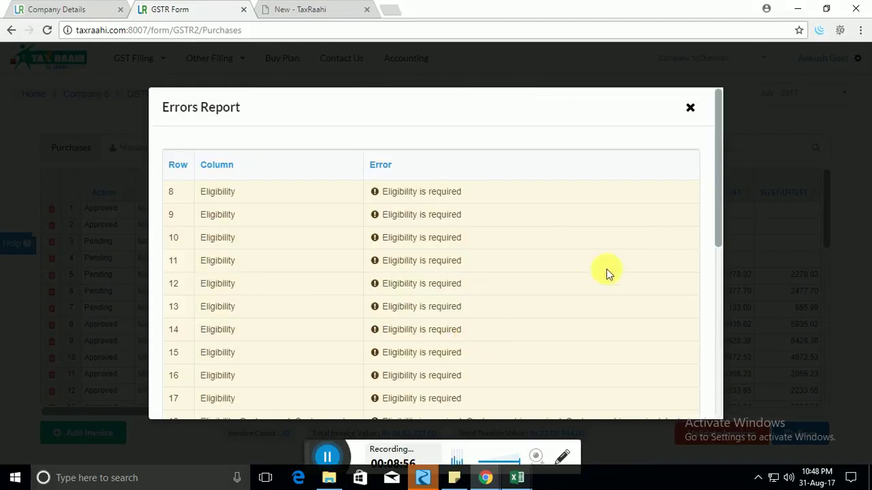
scroll(469, 228, "down", 4)
scroll(470, 228, "up", 4)
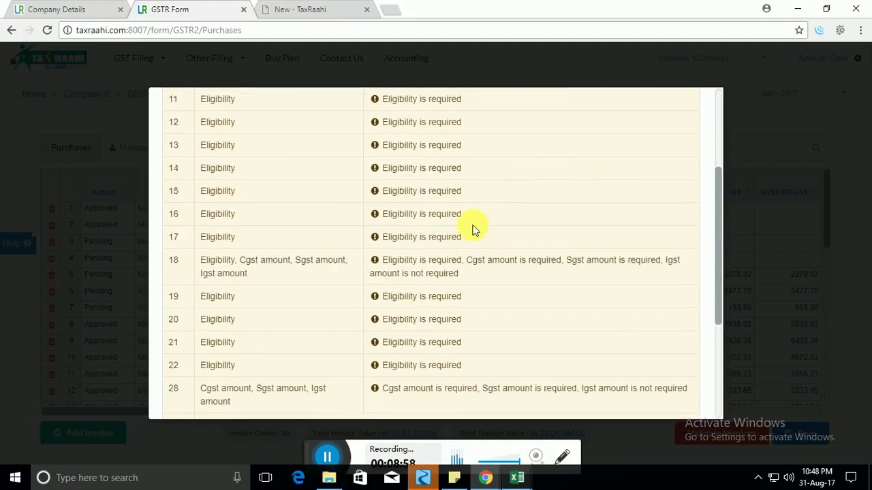
double_click(214, 194)
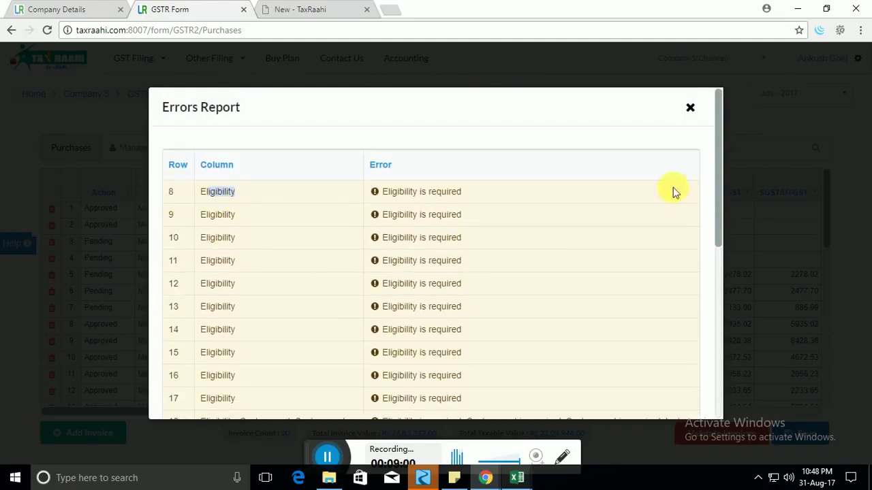
left_click(692, 109)
Set the ITC Claimed percentage of row 8 to 100
left_click_drag(515, 411, 760, 424)
left_click(705, 273)
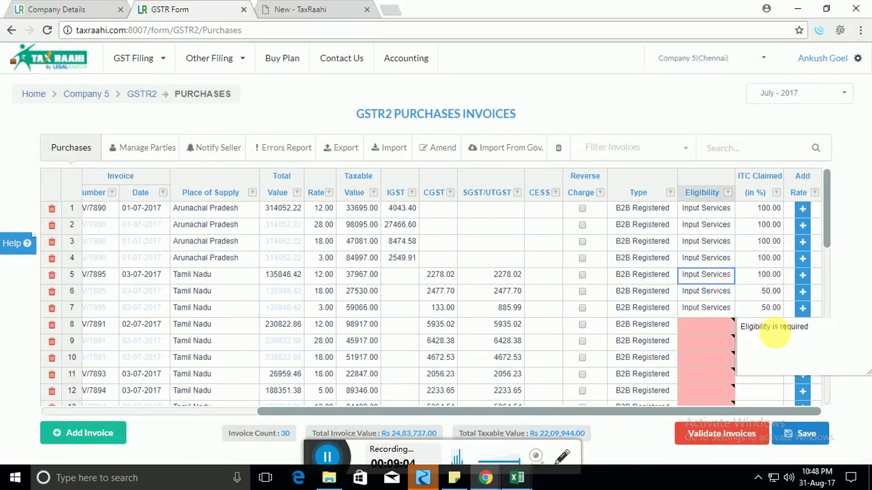
left_click(768, 274)
key("Down")
key("Down")
key("Down")
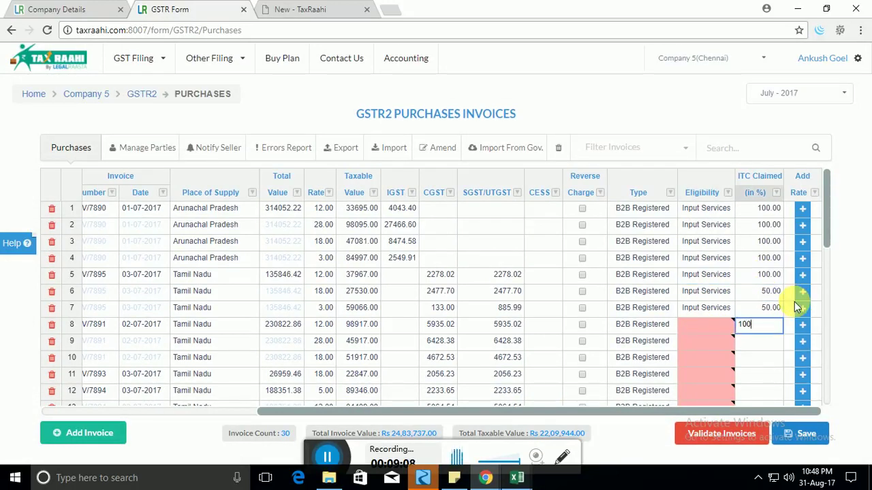
key("Return")
Fill the 100.00 ITC Claimed value of row 8 down through row 40
key("shift+Down")
key("shift+Down")
key("shift+Down")
key("shift+Down")
key("shift+Down")
key("shift+Down")
key("shift+Down")
key("shift+Down")
key("shift+Down")
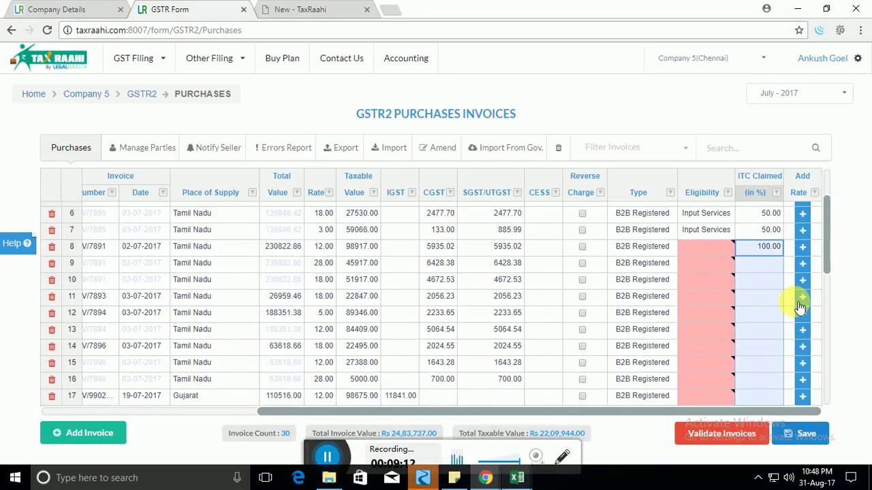
key("shift+Down")
key("shift+Down")
key("shift+Down")
key("shift+Down")
key("shift+Down")
key("shift+Down")
key("shift+Down")
key("shift+Down")
key("shift+Down")
key("shift+Down")
key("shift+Down")
key("shift+Down")
key("shift+Down")
key("shift+Down")
key("shift+Down")
key("shift+Down")
key("shift+Down")
key("shift+Down")
key("shift+Down")
key("shift+Down")
key("shift+Down")
key("shift+Down")
key("shift+Down")
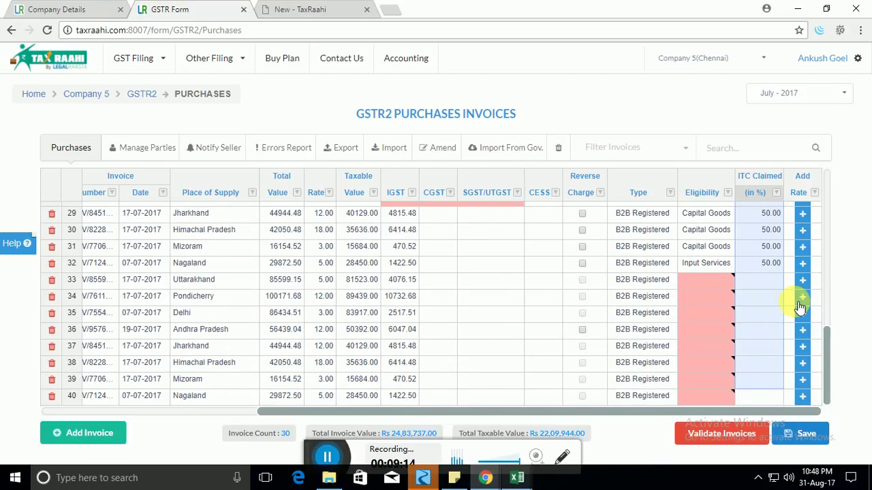
type("100.00")
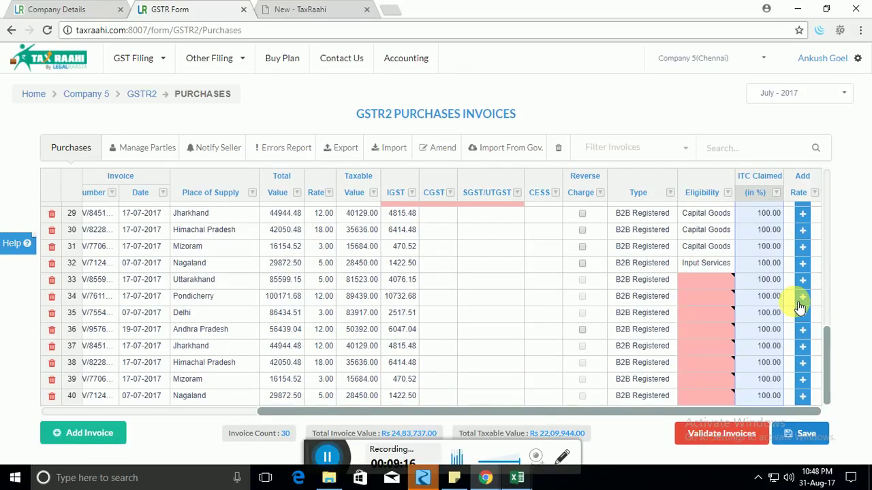
Change the Eligibility of the Tamil Nadu line in row 7 to Input Goods
key("ctrl+Up")
key("Left")
key("Up")
key("Up")
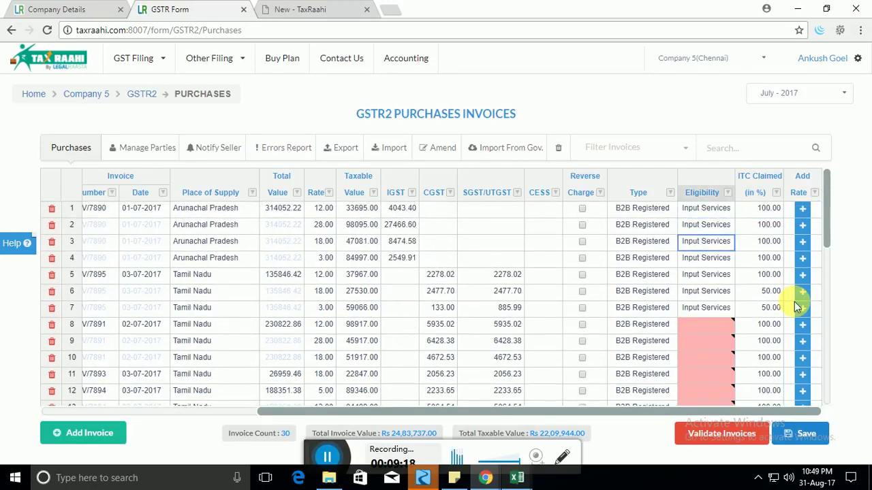
key("Down")
key("Down")
key("Down")
key("Up")
key("Up")
key("Down")
key("Down")
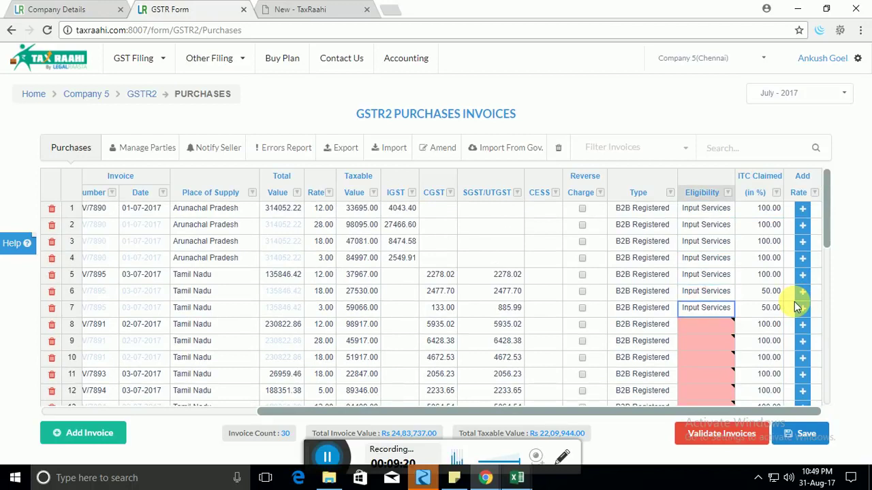
double_click(702, 307)
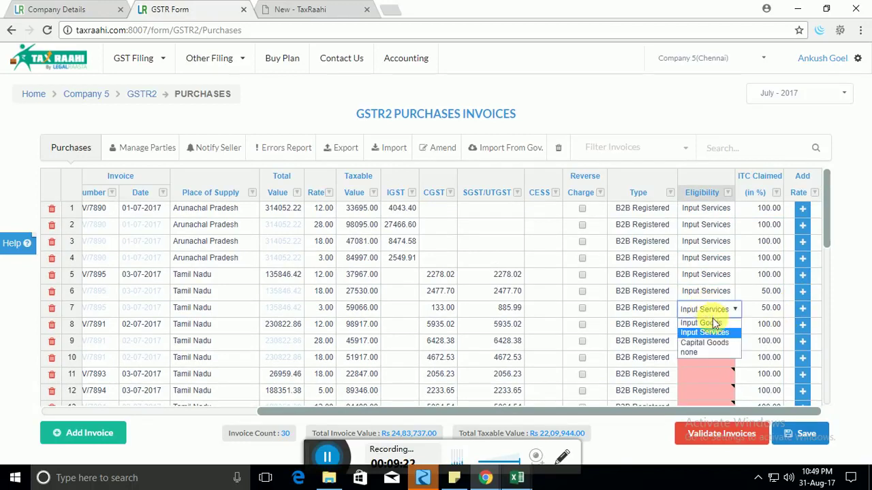
left_click(702, 324)
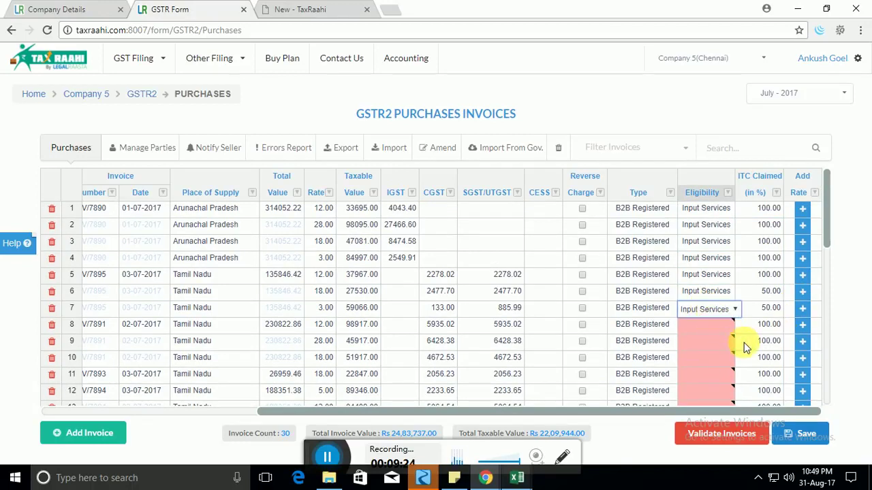
key("alt+Down")
key("Down")
key("Up")
key("Up")
key("Return")
left_click(756, 307)
left_click(721, 309)
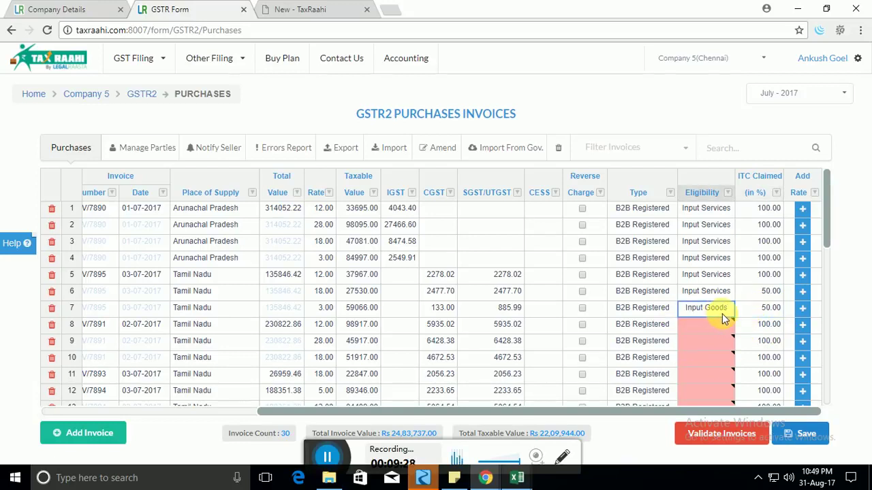
Fill the Input Goods eligibility of row 7 down through row 40
scroll(724, 318, "down", 1)
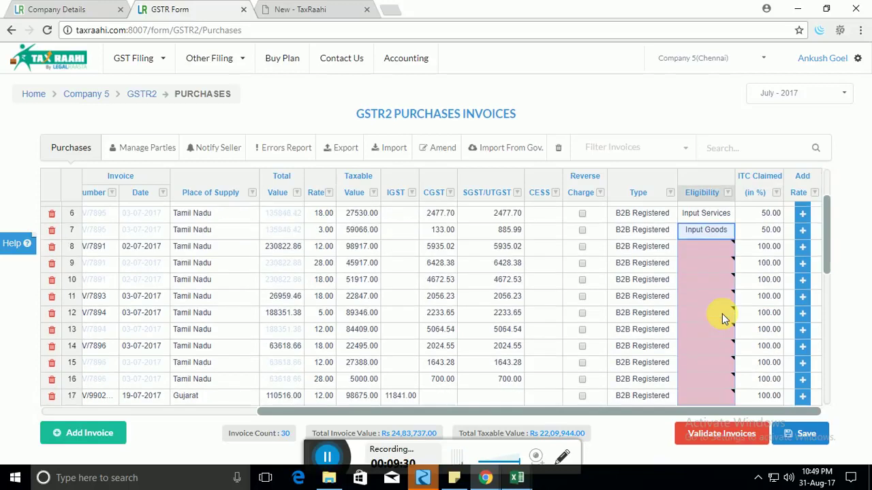
scroll(724, 318, "down", 3)
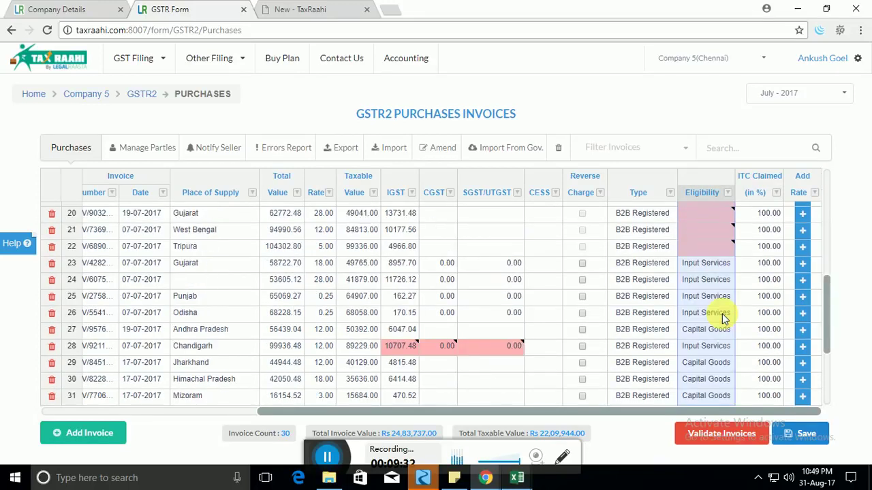
scroll(724, 318, "down", 2)
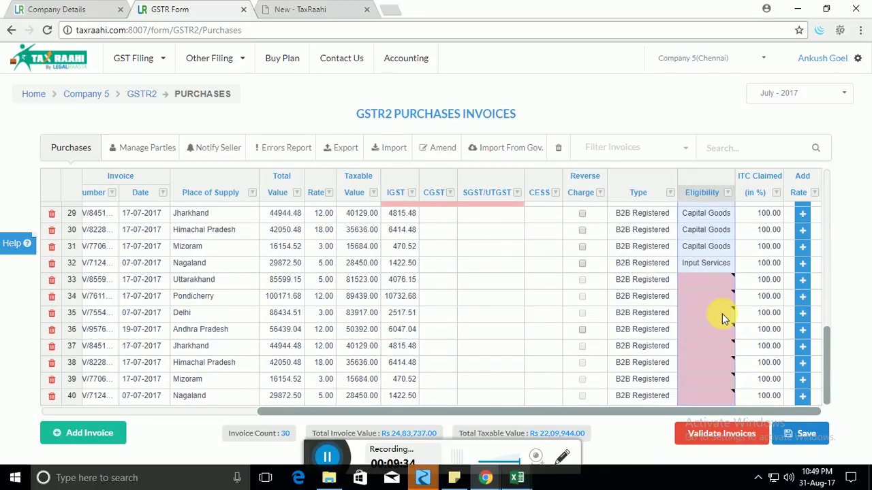
scroll(724, 318, "up", 6)
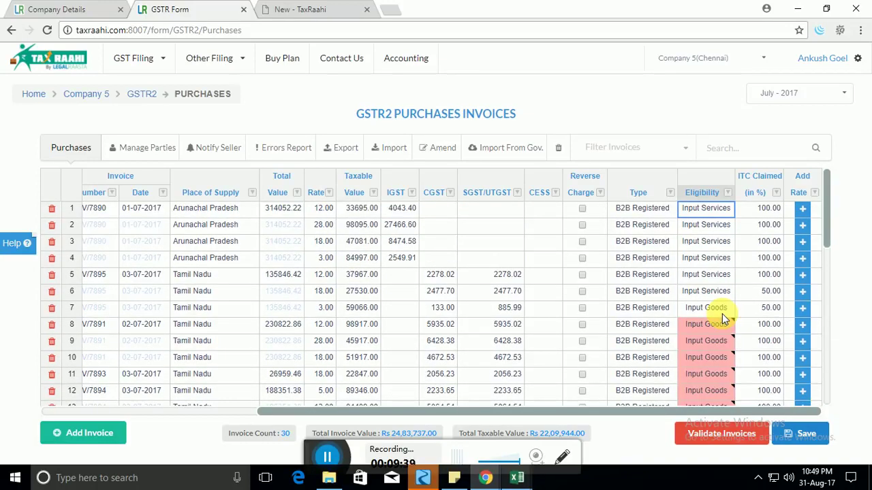
Check the Action and Status columns of the edited rows and save the purchase invoices
key("Left")
key("Left")
key("Left")
key("Left")
key("Left")
key("Left")
key("Left")
key("Left")
key("Left")
key("Left")
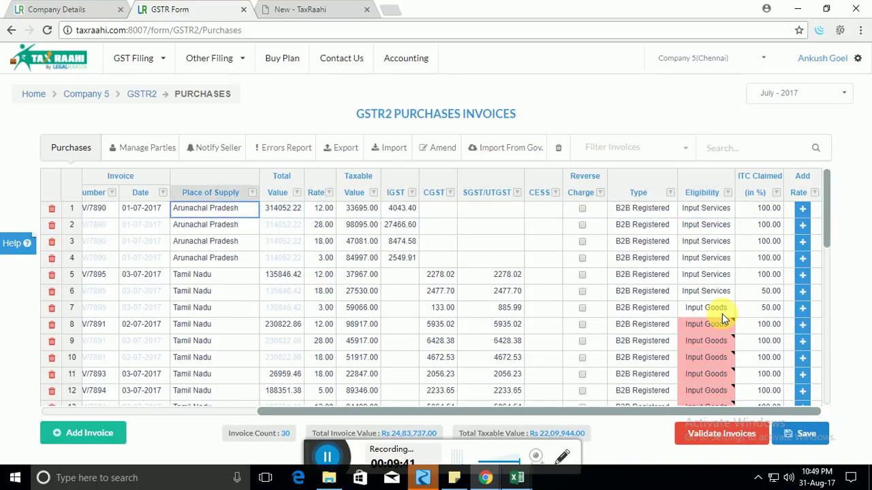
key("Left")
key("Left")
key("Left")
key("Left")
key("Left")
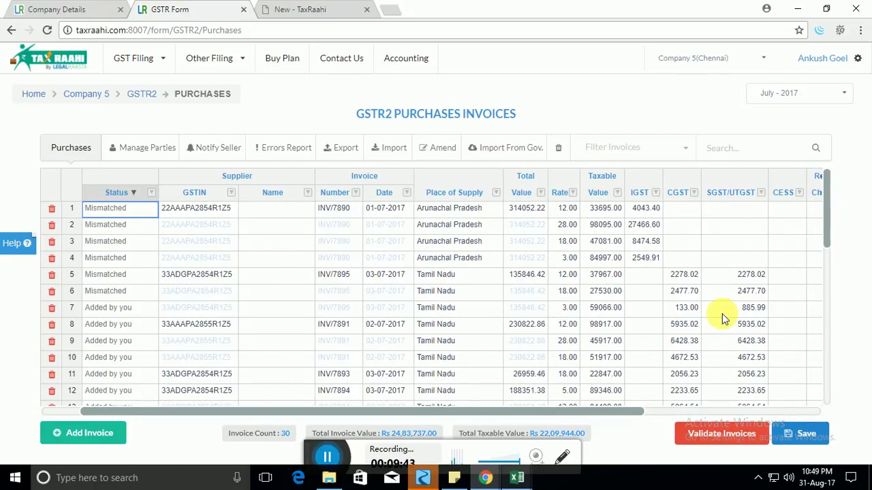
key("Left")
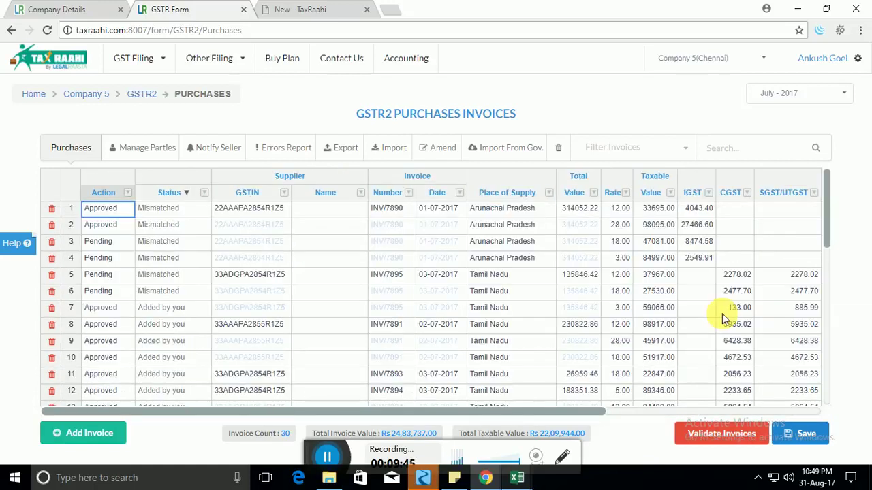
left_click(800, 435)
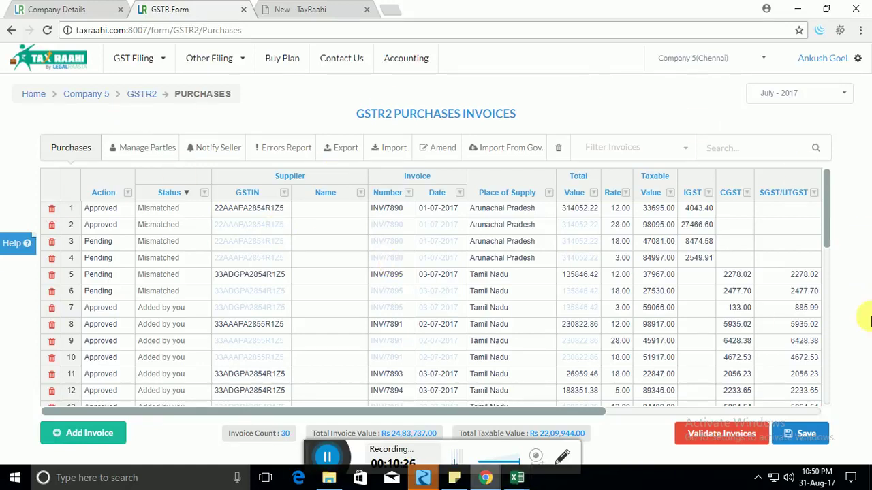
Leave the purchases grid and return to the company's return filing dashboard, showing the Purchases (GSTR 2) section
left_click(658, 151)
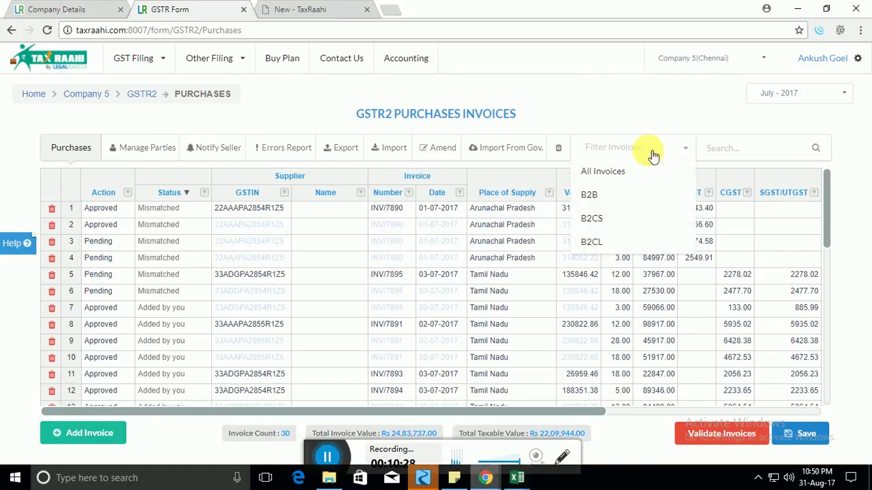
left_click(150, 99)
scroll(204, 334, "down", 1)
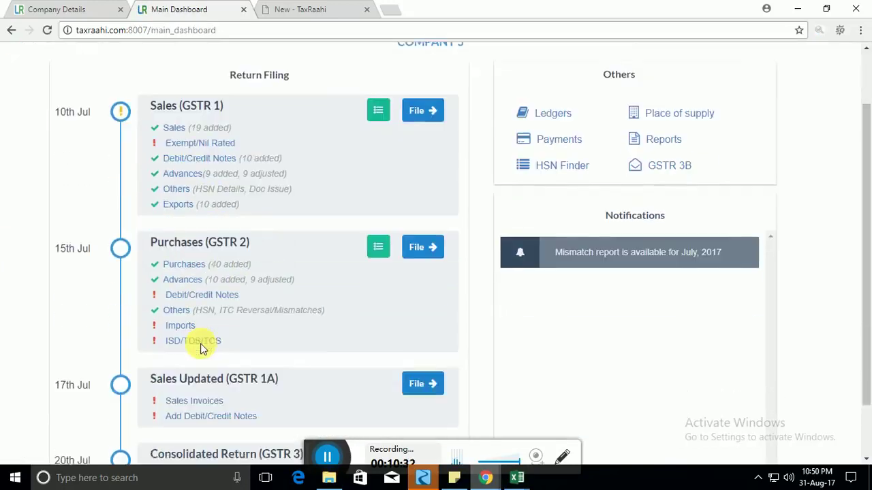
View the GSTR 2 advances, both the added and the adjusted entries, and return to the company dashboard
scroll(200, 348, "down", 1)
left_click(179, 223)
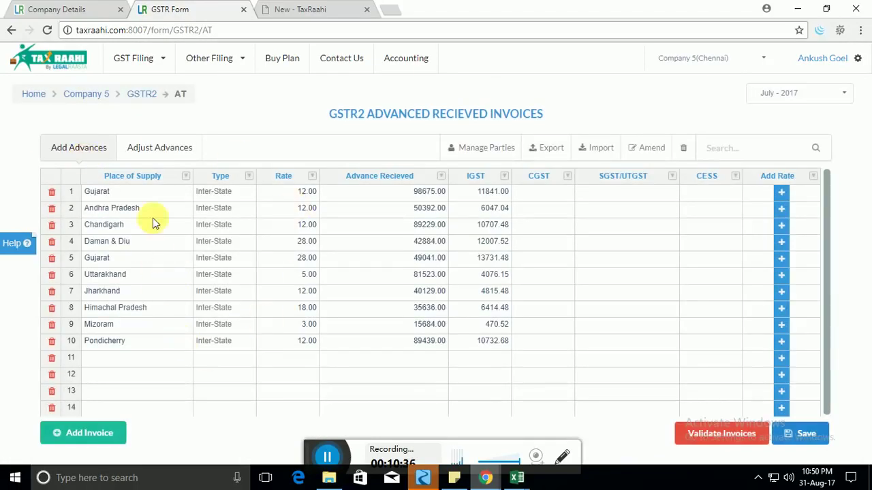
left_click(171, 148)
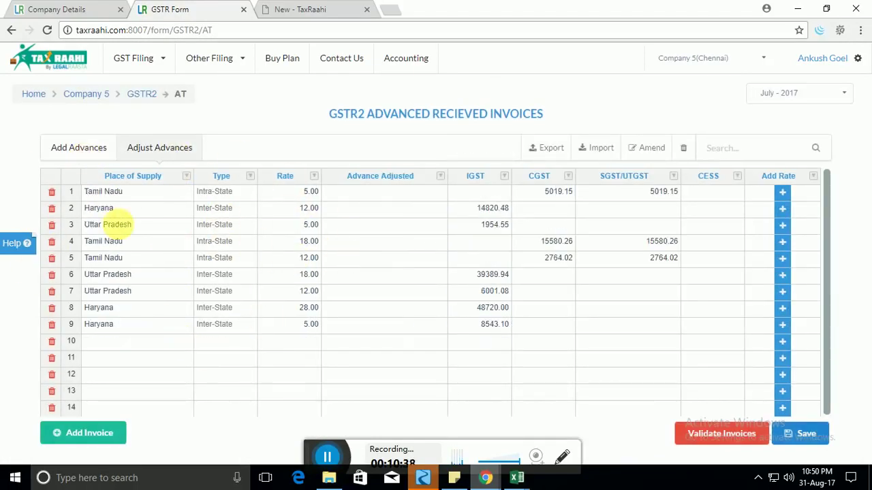
left_click(141, 94)
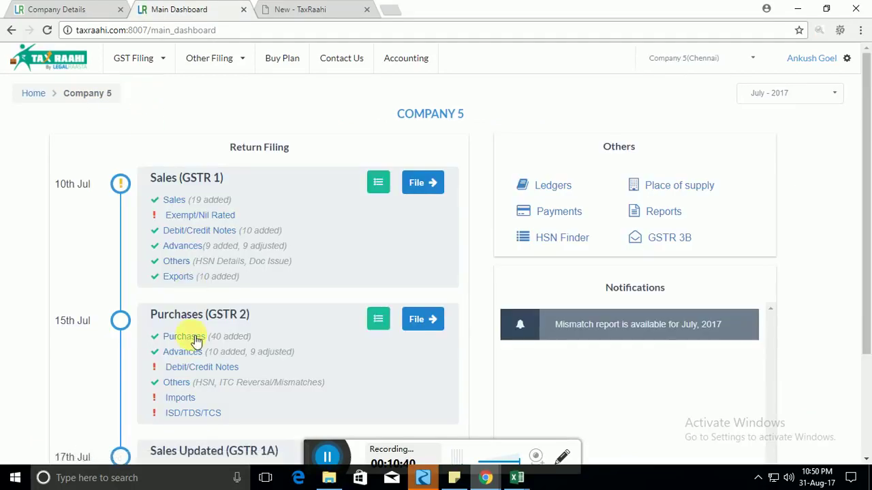
Look at the GSTR 2 credit and debit notes sheet and go back to the company dashboard
scroll(196, 341, "down", 1)
left_click(207, 307)
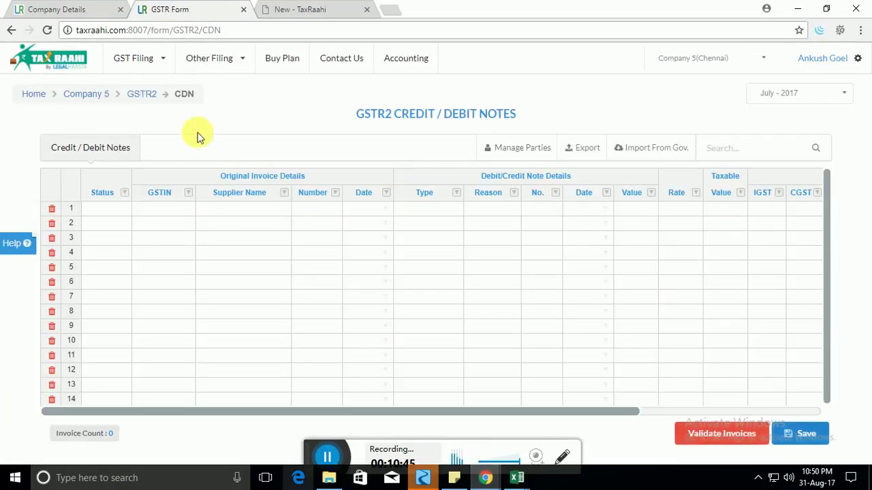
left_click(141, 94)
View the HSN Summary and ITC Reversal sheets in GSTR 2 Others and return to the company dashboard
scroll(204, 300, "down", 2)
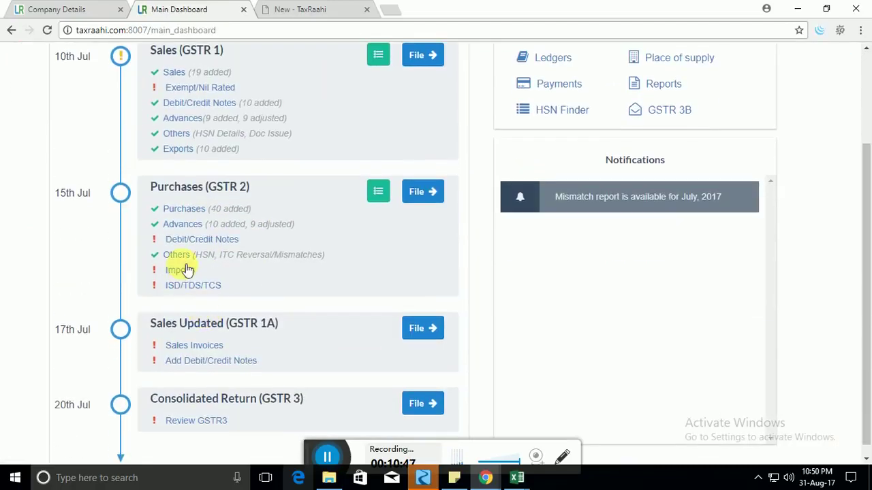
left_click(180, 254)
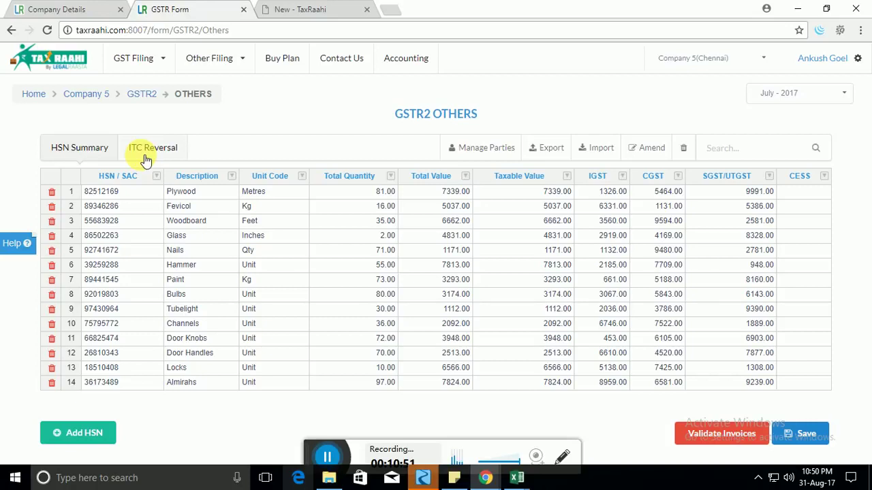
left_click(145, 159)
left_click(143, 93)
Start filing the Purchases (GSTR 2) return, confirm the filing, and submit the OTP for the GST Network
scroll(284, 342, "down", 1)
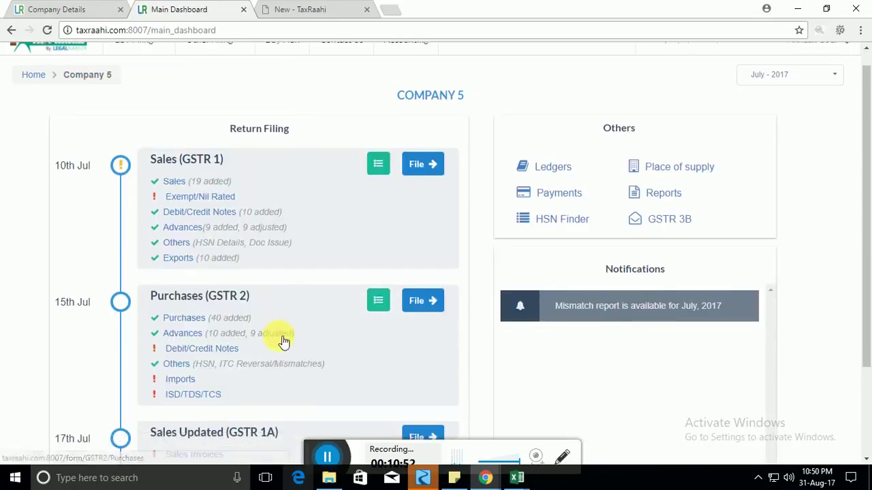
scroll(284, 342, "down", 2)
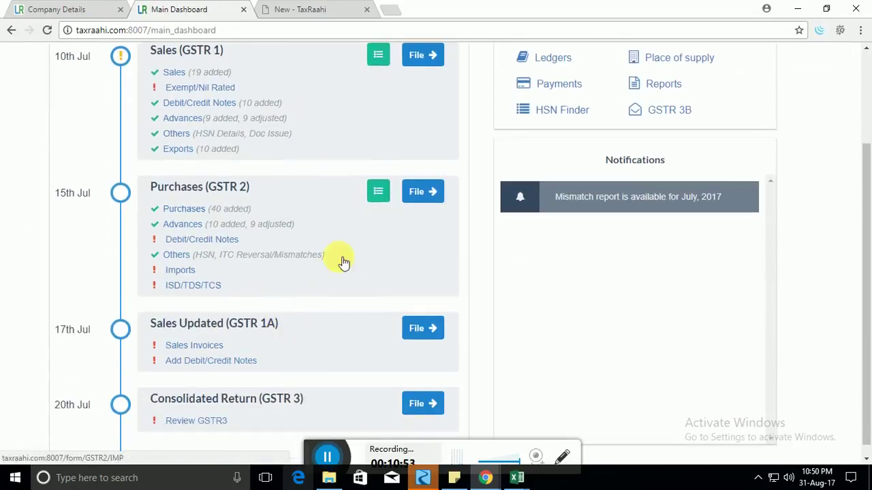
left_click(436, 195)
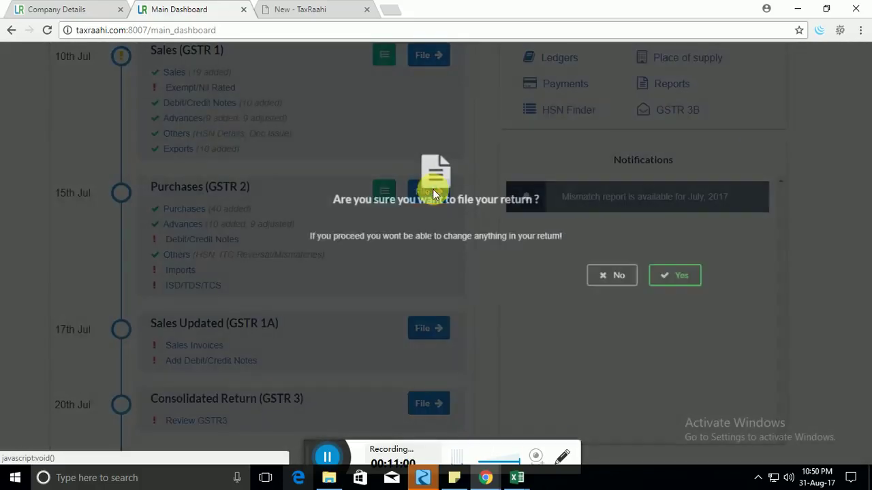
left_click(677, 275)
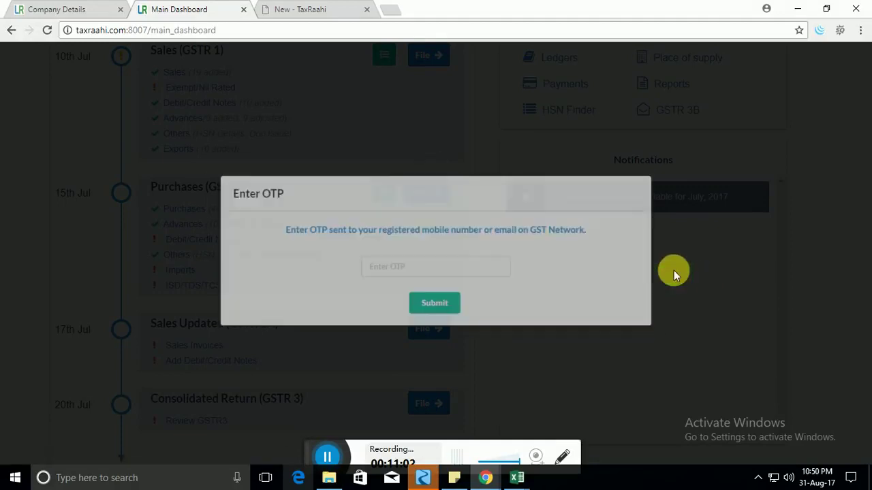
left_click(463, 274)
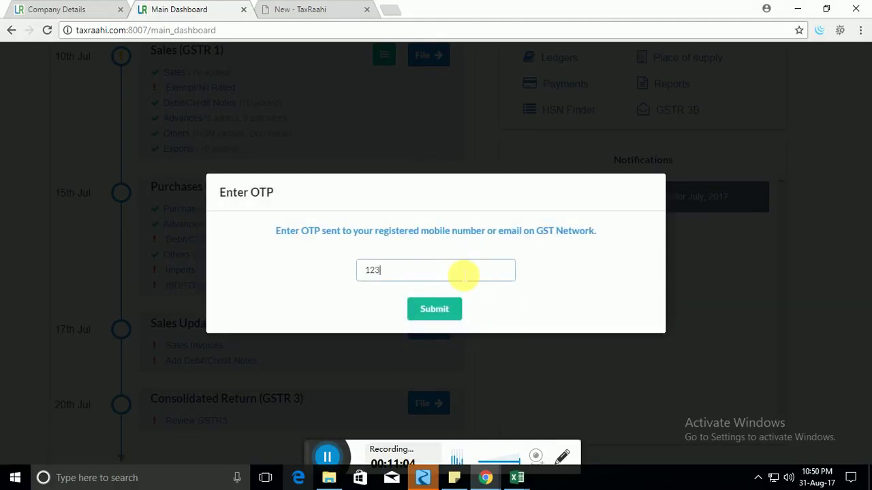
left_click(435, 306)
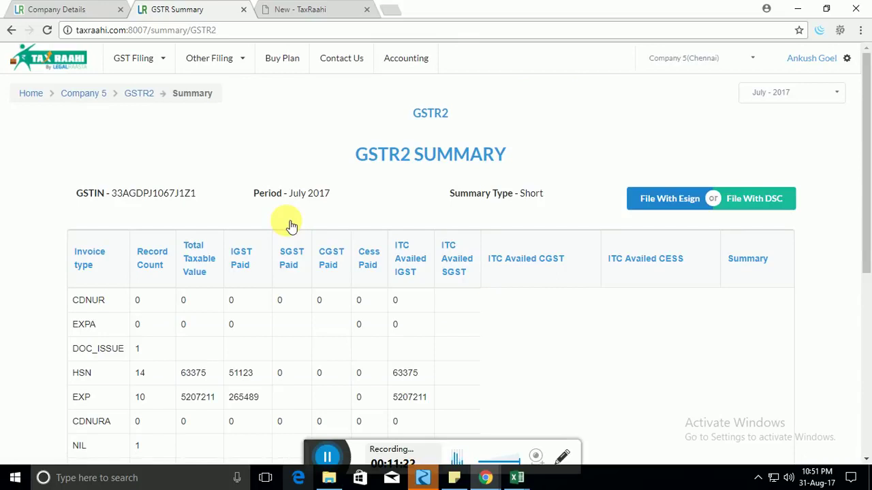
Review the July 2017 GSTR2 summary table and its Esign and DSC filing options, and return to the company dashboard
scroll(327, 231, "down", 5)
scroll(367, 246, "up", 5)
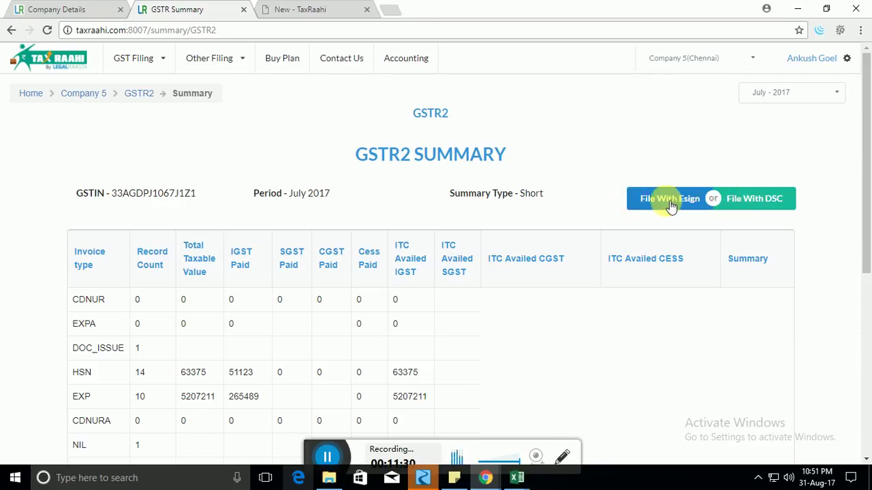
scroll(563, 203, "down", 3)
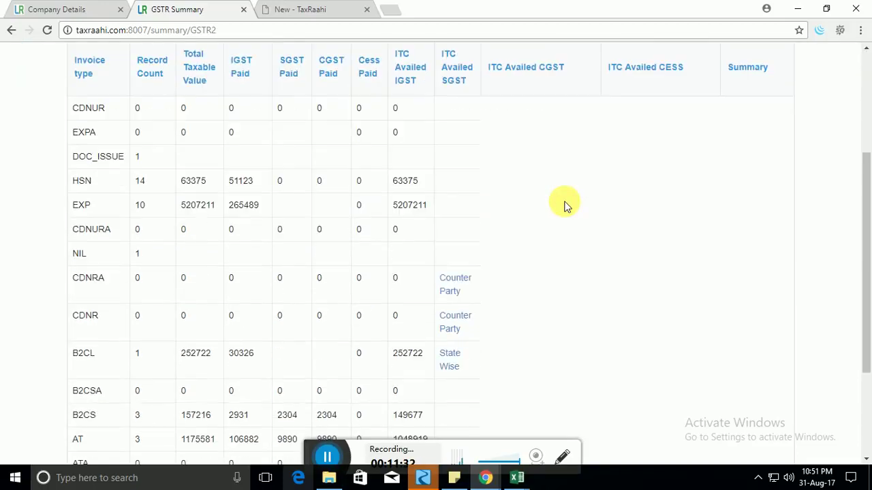
scroll(564, 203, "down", 1)
scroll(564, 203, "up", 4)
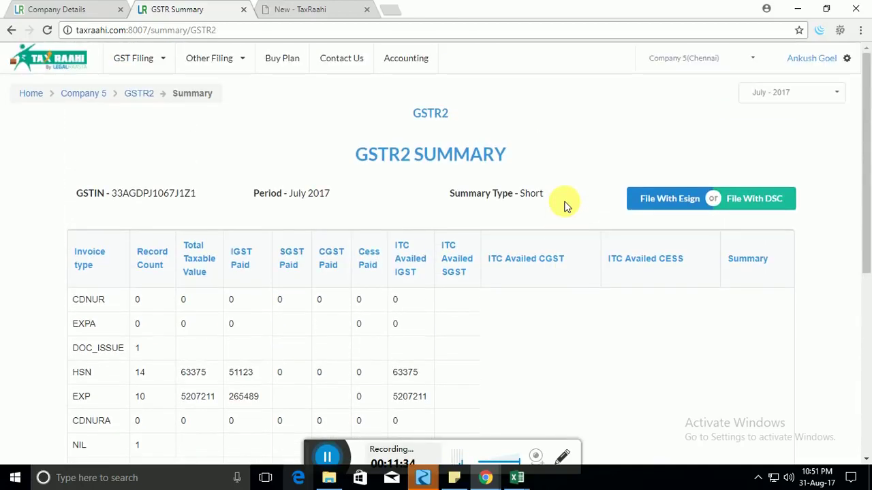
left_click(135, 93)
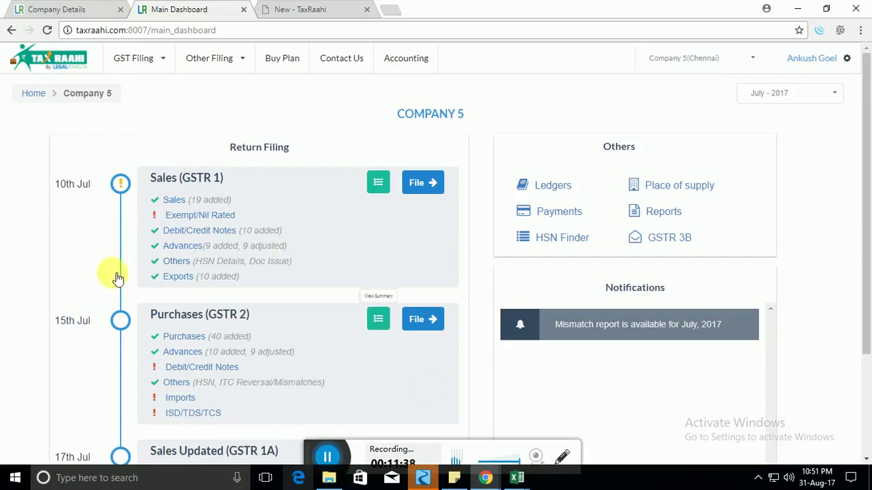
scroll(94, 334, "down", 2)
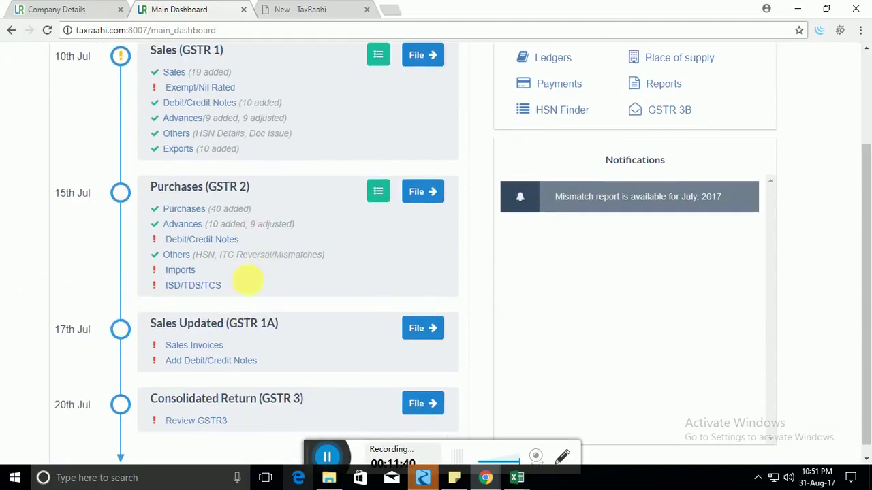